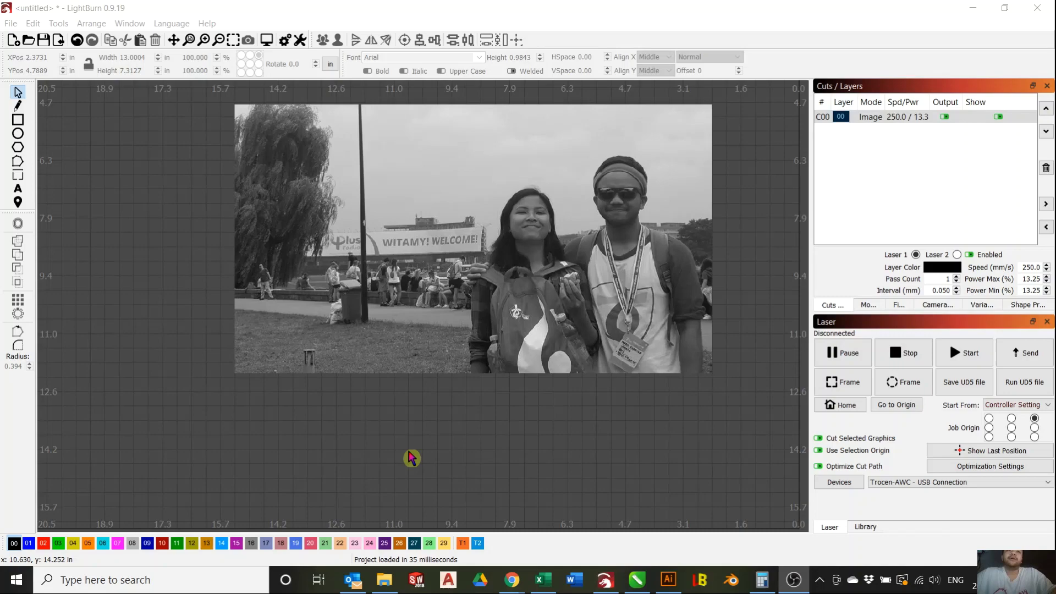
scroll(461, 253, "down", 3)
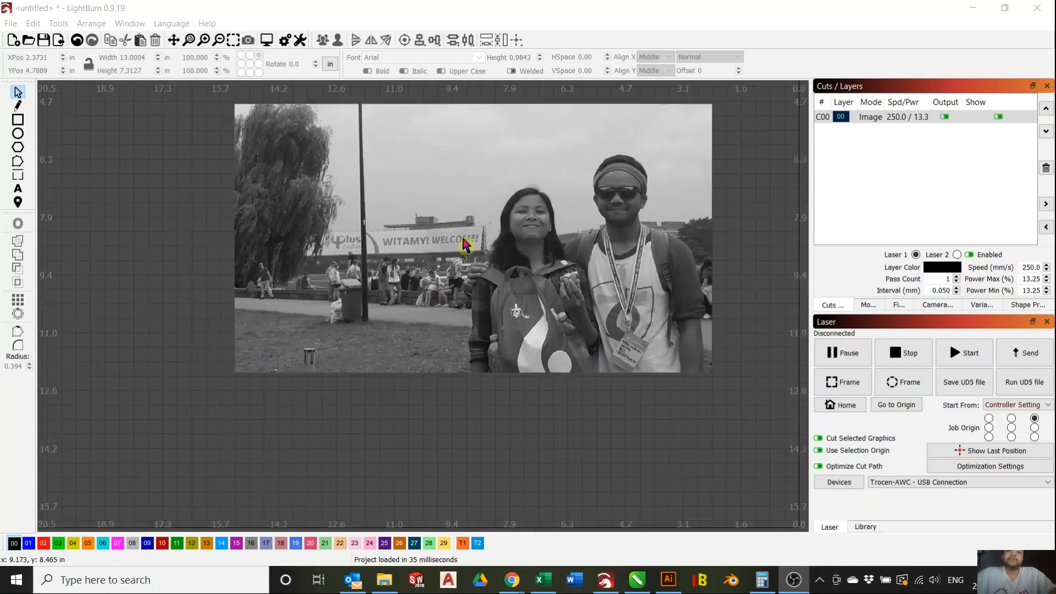
scroll(443, 280, "up", 2)
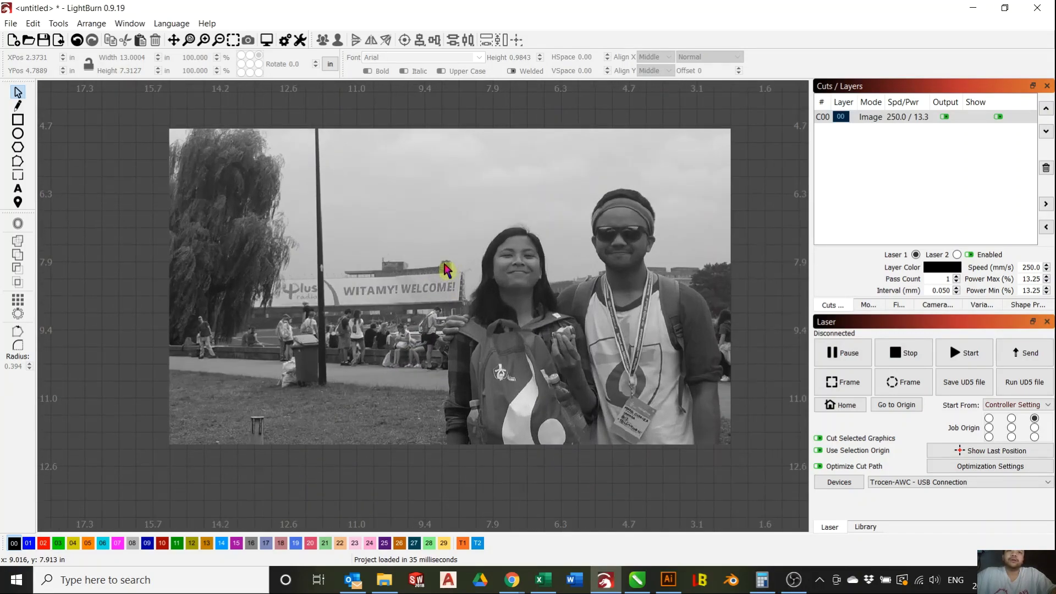
scroll(427, 238, "down", 2)
scroll(419, 247, "up", 2)
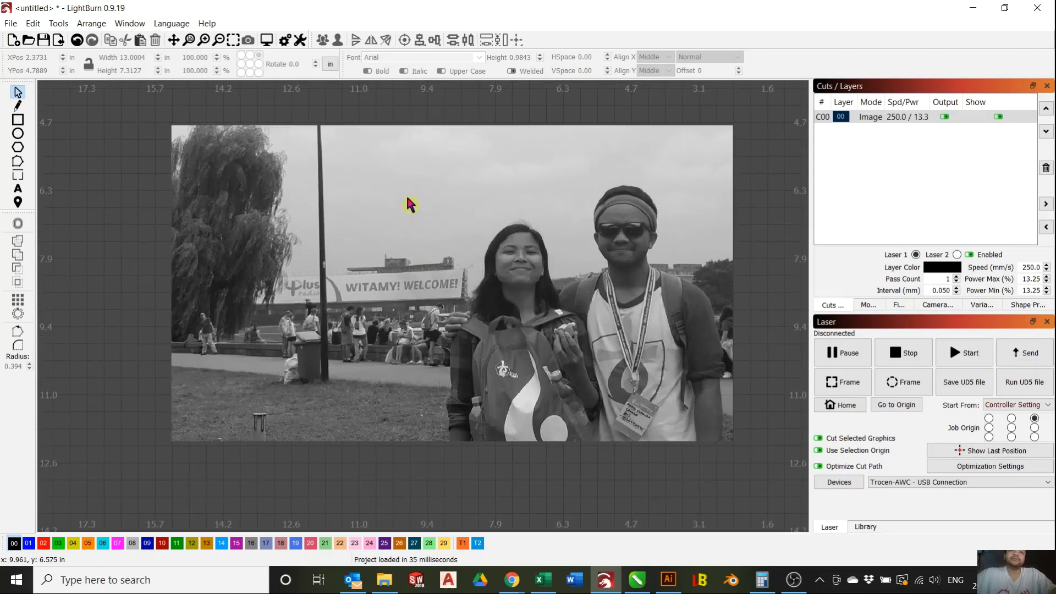
scroll(410, 203, "down", 1)
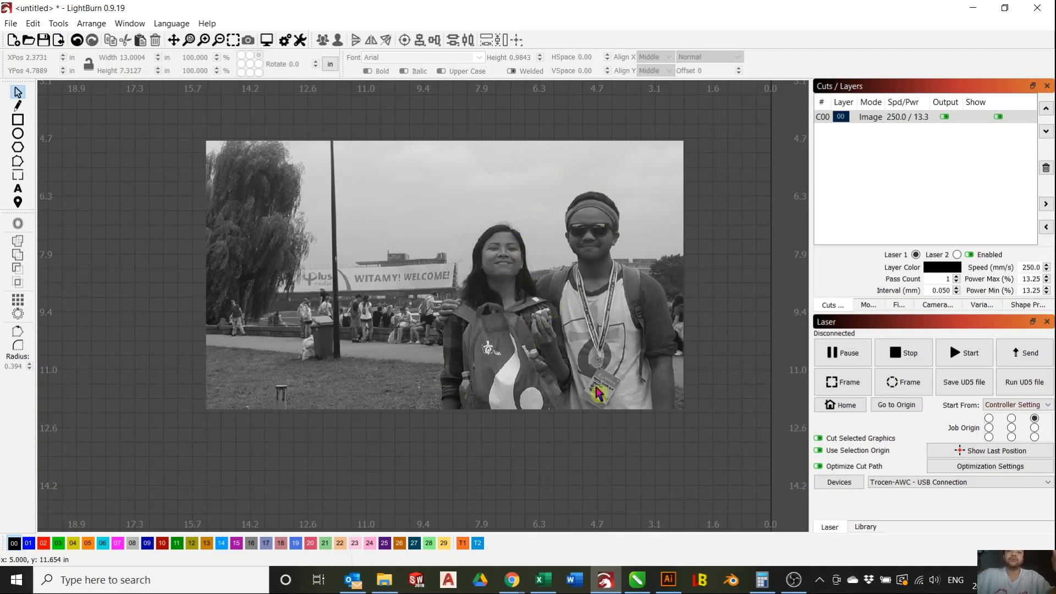
scroll(433, 297, "down", 1)
scroll(431, 290, "down", 1)
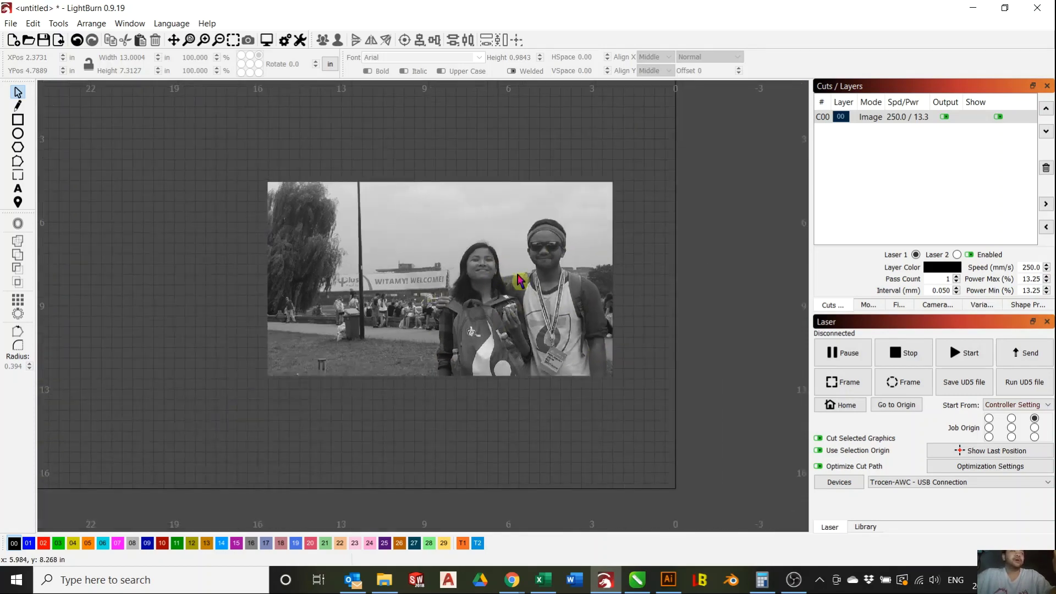
scroll(518, 279, "up", 5)
scroll(434, 285, "down", 4)
left_click_drag(429, 273, 496, 250)
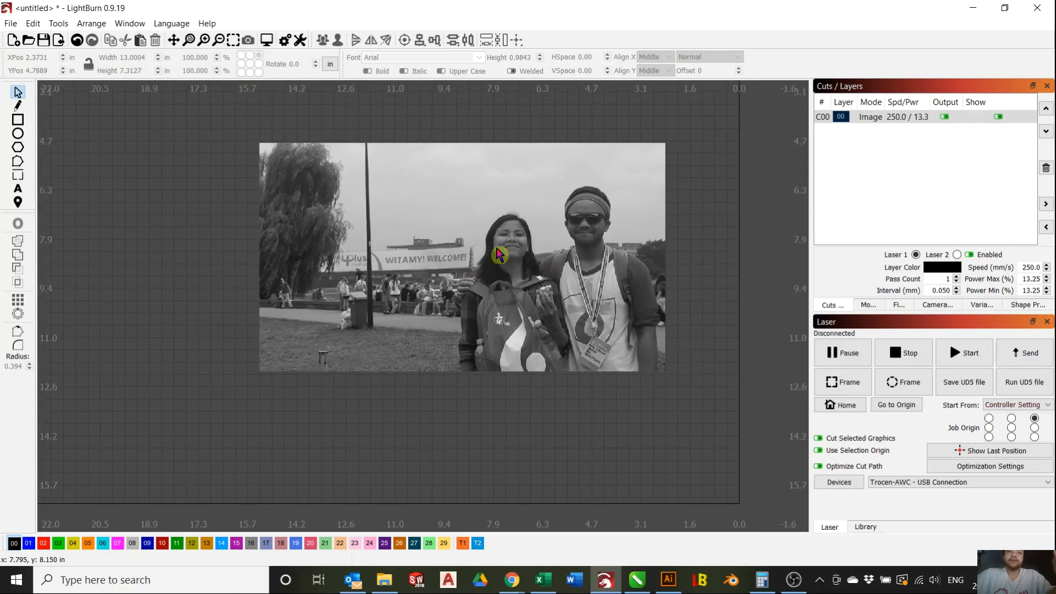
scroll(498, 247, "up", 1)
- Switch to Illustrator to look at the snow globe photo artwork, and return to LightBurn
left_click(671, 587)
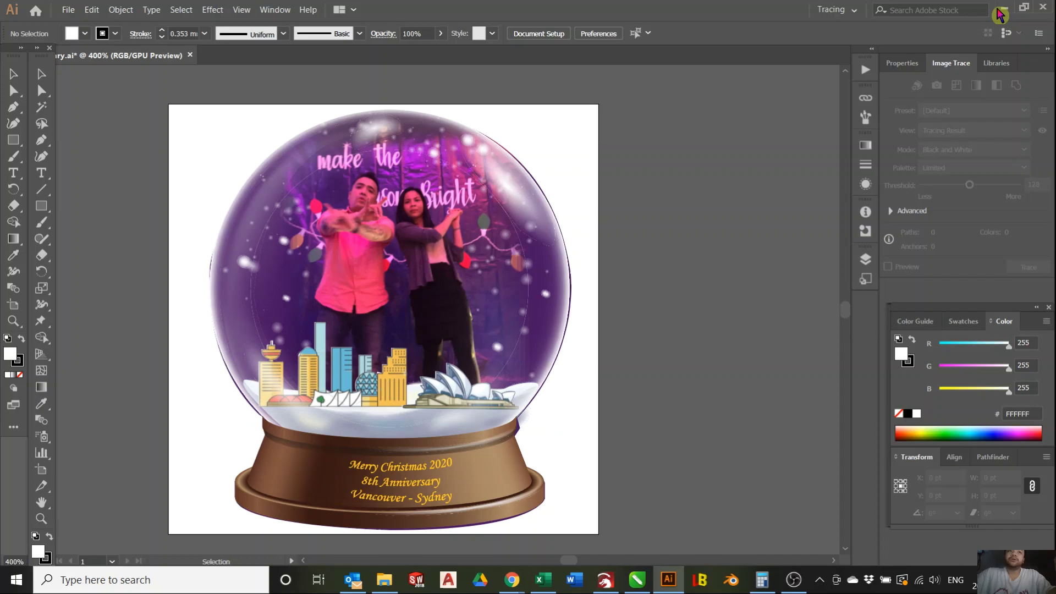
left_click(1000, 9)
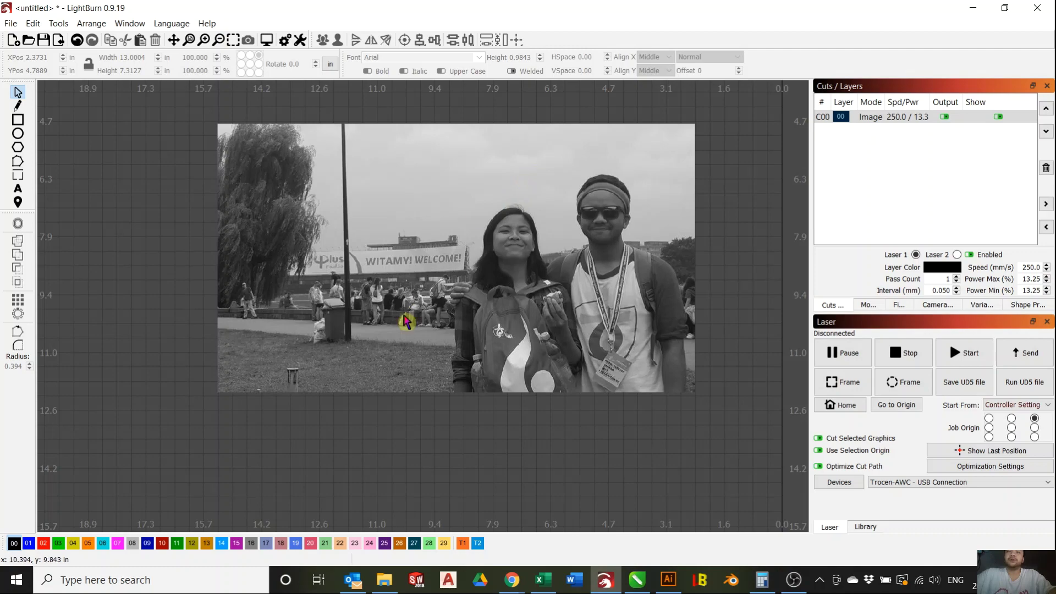
- Move the photo on the work area to about X 4.01 in, Y 3.40 in
scroll(514, 336, "up", 2)
scroll(513, 337, "down", 1)
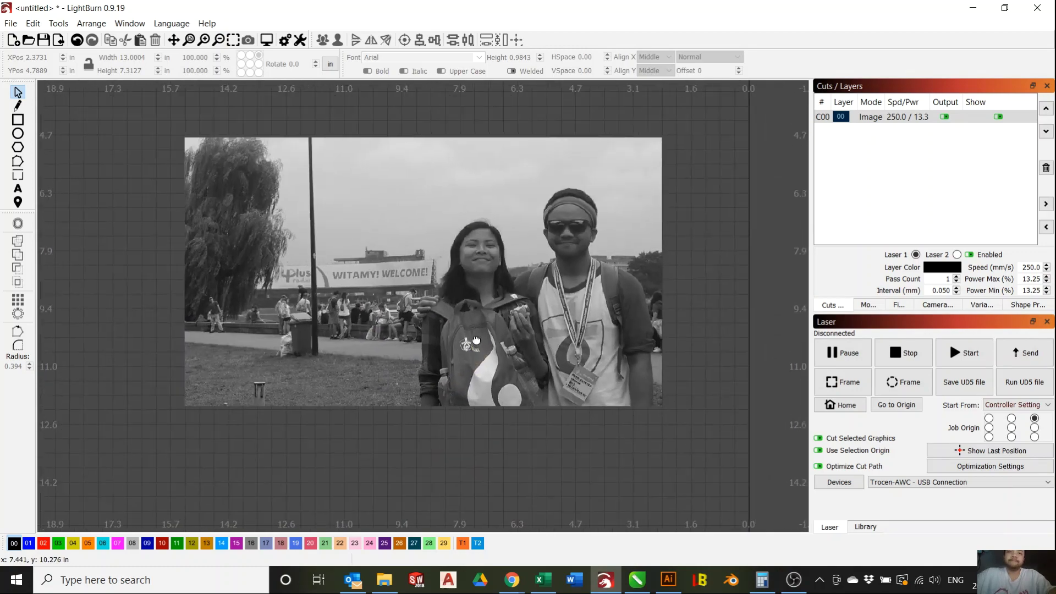
scroll(396, 305, "down", 2)
scroll(396, 305, "up", 2)
scroll(397, 306, "down", 1)
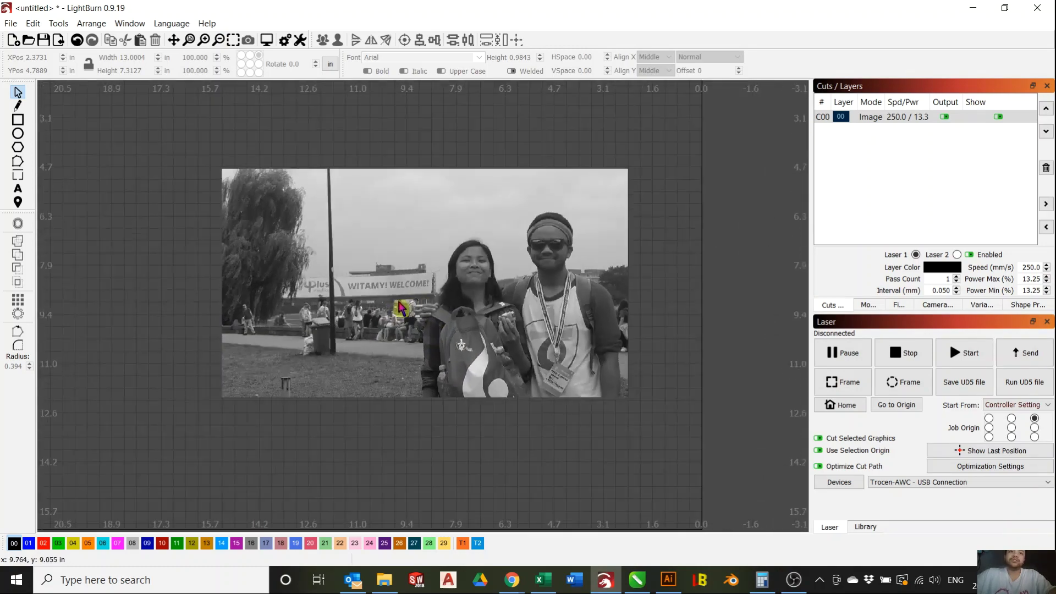
left_click_drag(415, 308, 391, 268)
scroll(391, 269, "up", 3)
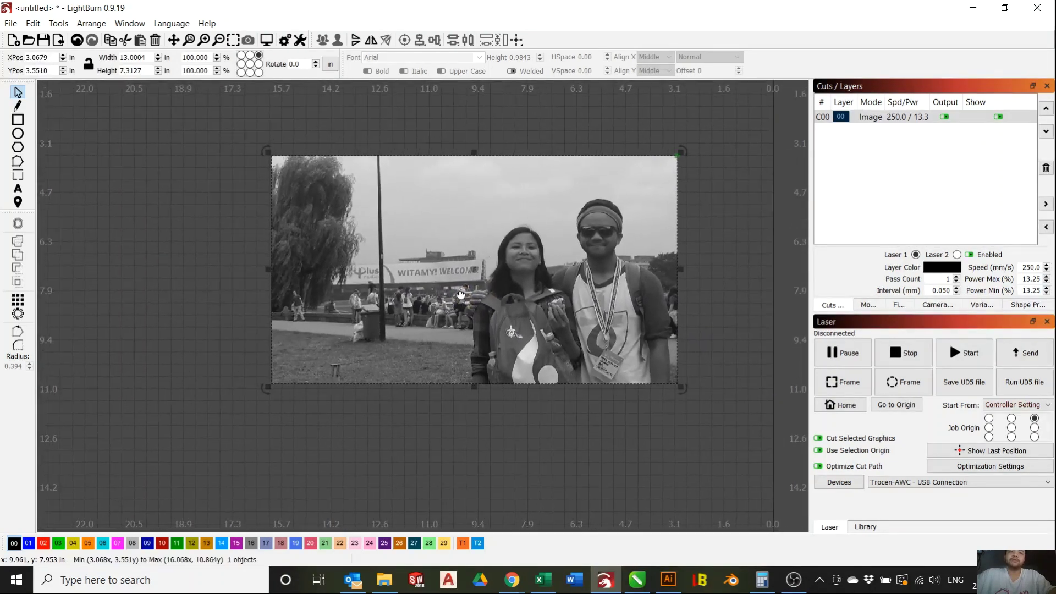
scroll(493, 265, "down", 3)
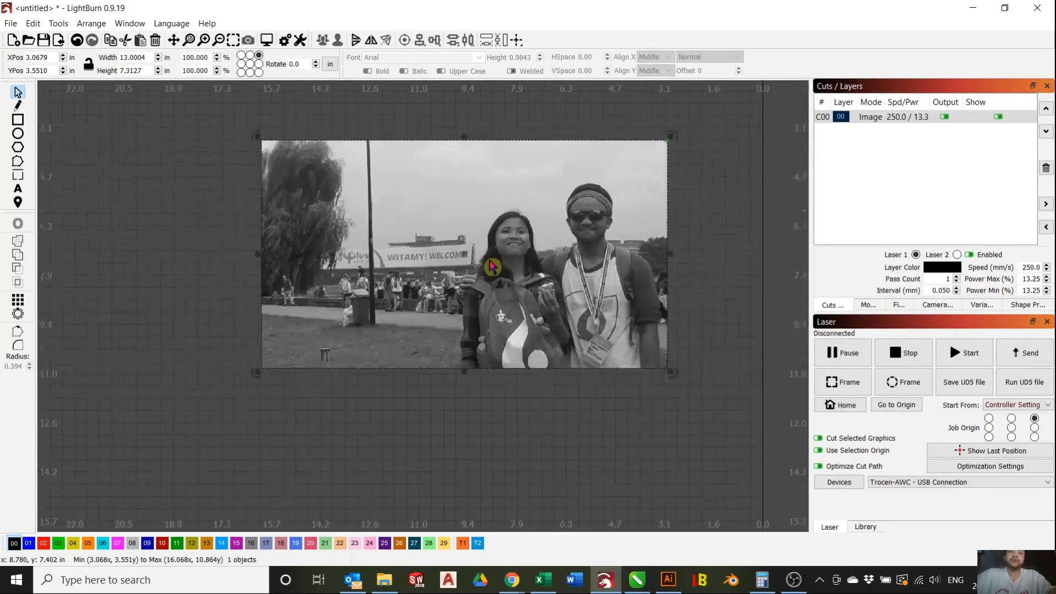
scroll(511, 282, "up", 4)
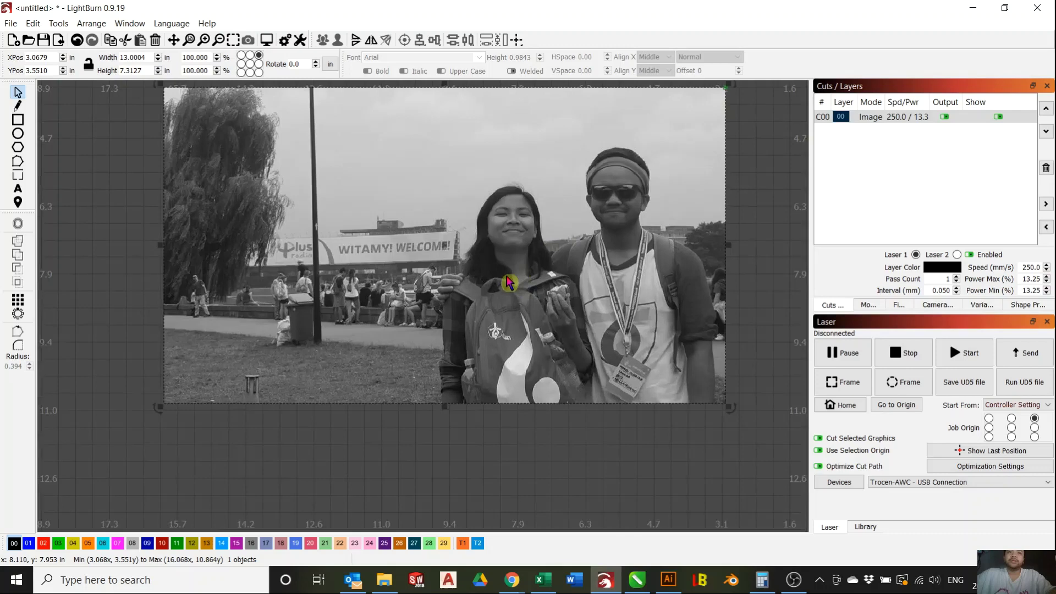
scroll(492, 285, "down", 3)
mouse_move(525, 271)
left_mouse_down()
mouse_move(496, 294)
mouse_move(511, 313)
mouse_move(532, 263)
mouse_move(527, 274)
left_mouse_up()
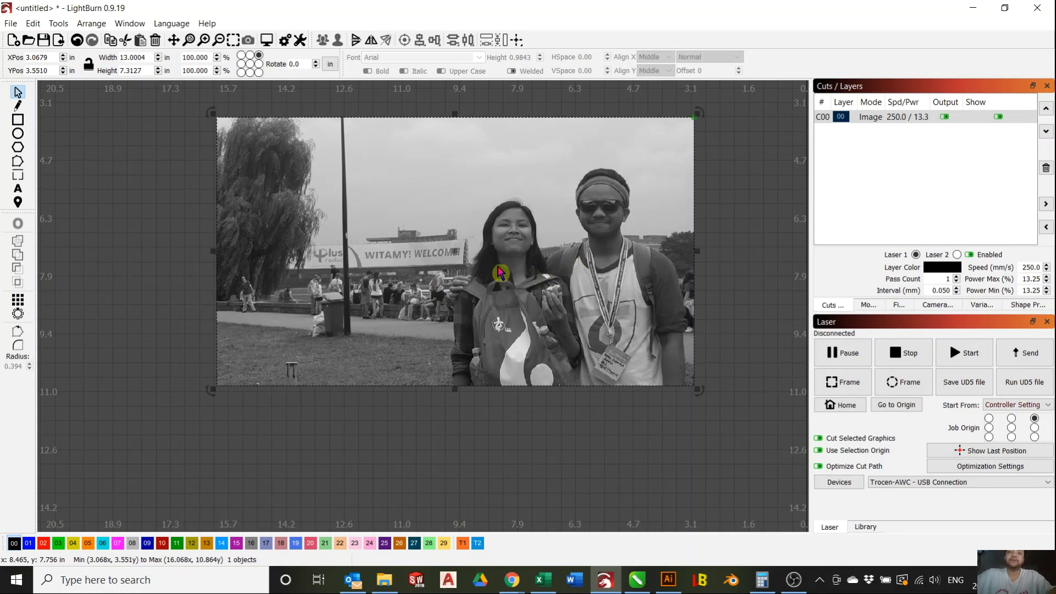
left_click(334, 478)
scroll(374, 305, "down", 1)
left_click_drag(491, 228, 462, 222)
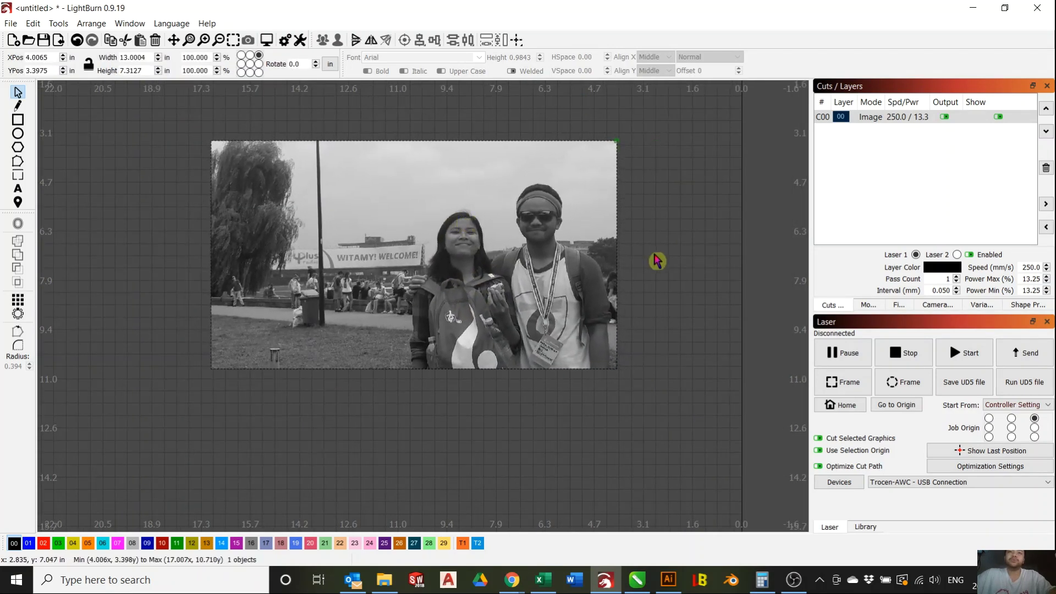
scroll(424, 307, "up", 4)
scroll(412, 327, "down", 3)
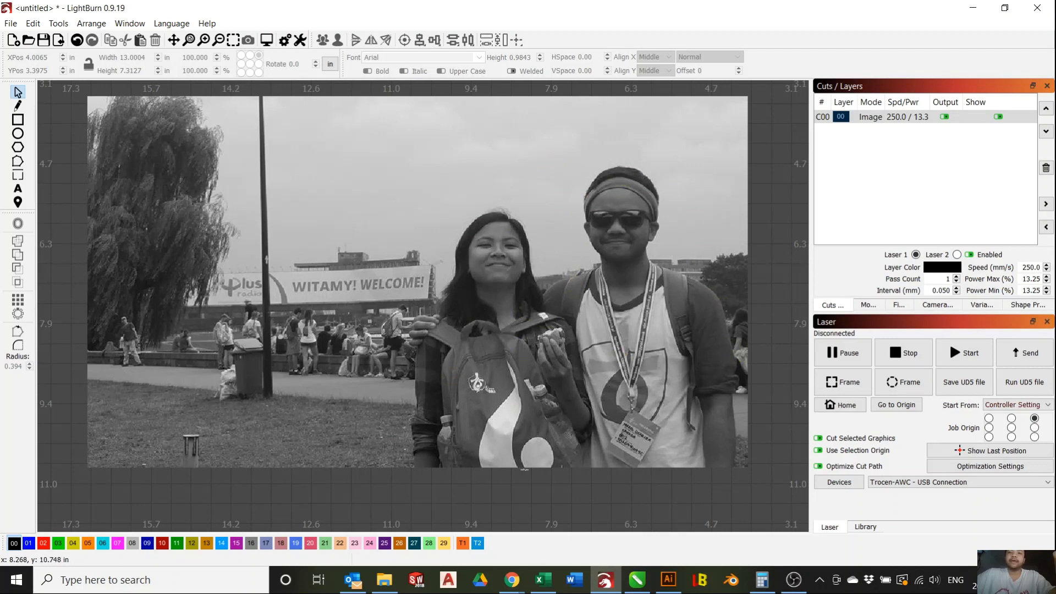
left_click(432, 387)
scroll(516, 341, "down", 2)
scroll(495, 347, "up", 3)
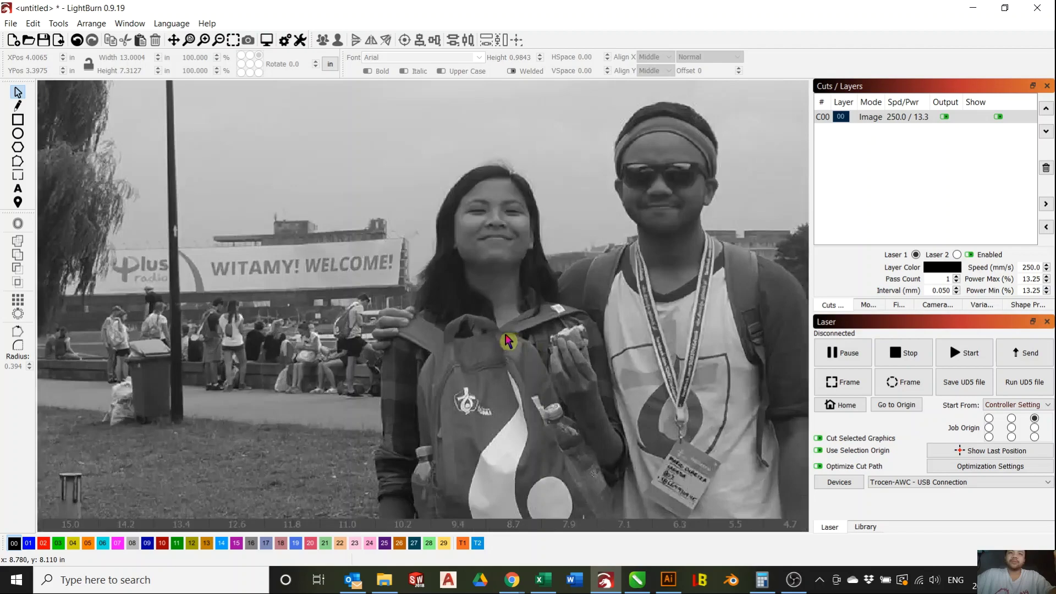
scroll(474, 358, "down", 2)
scroll(475, 358, "down", 1)
scroll(385, 349, "up", 4)
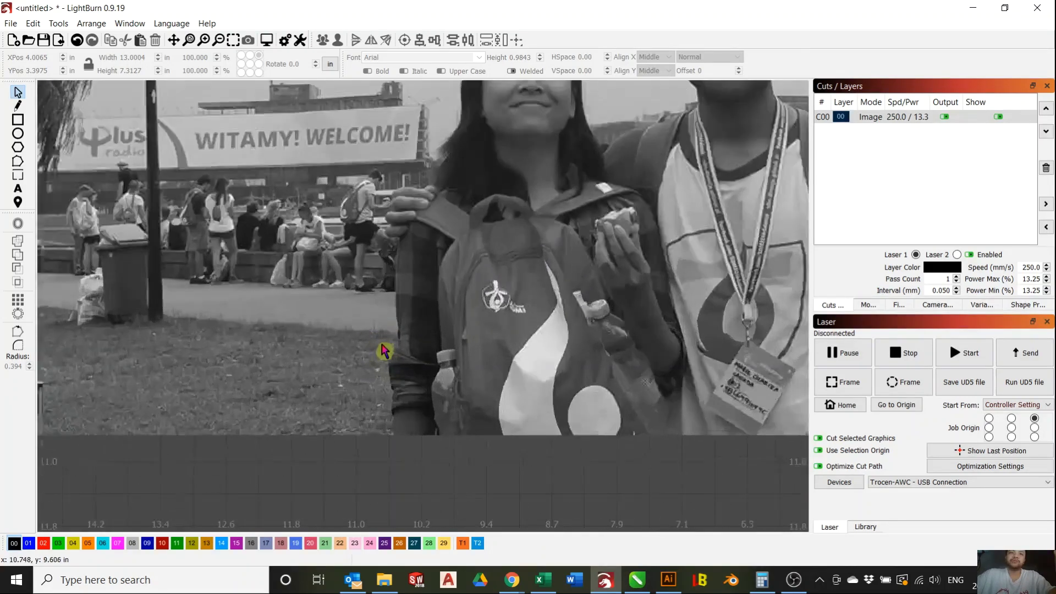
- Activate the Draw Lines tool and turn off Snap to Grid in the application settings
left_click(18, 107)
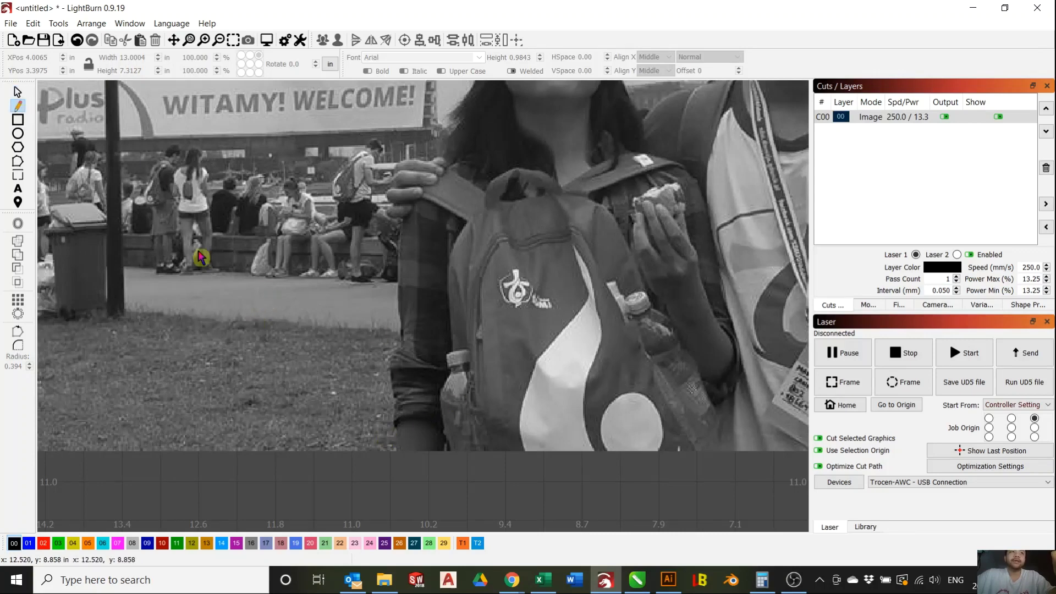
left_click(33, 24)
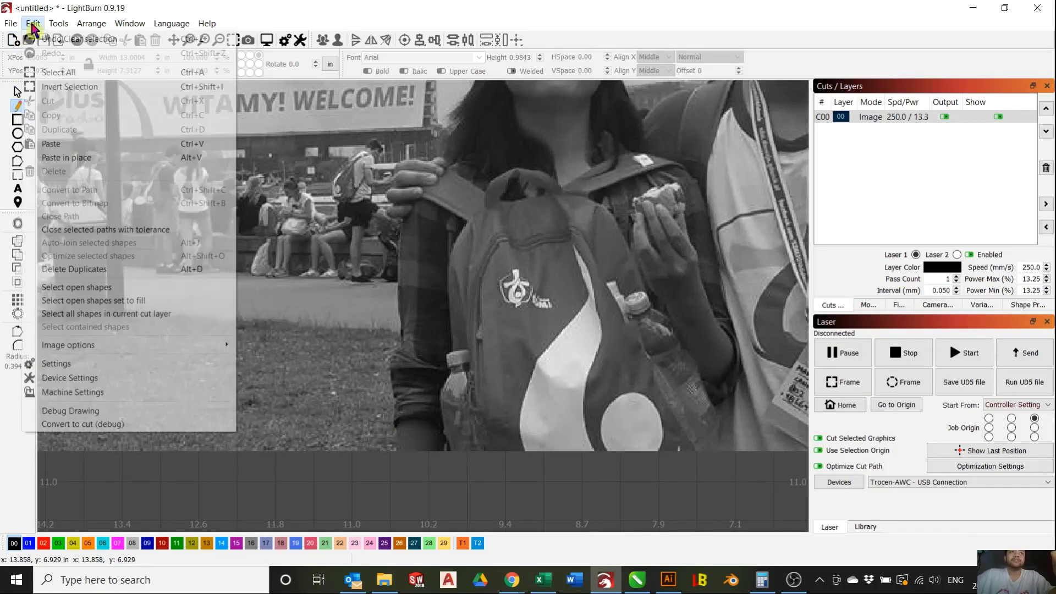
left_click(60, 363)
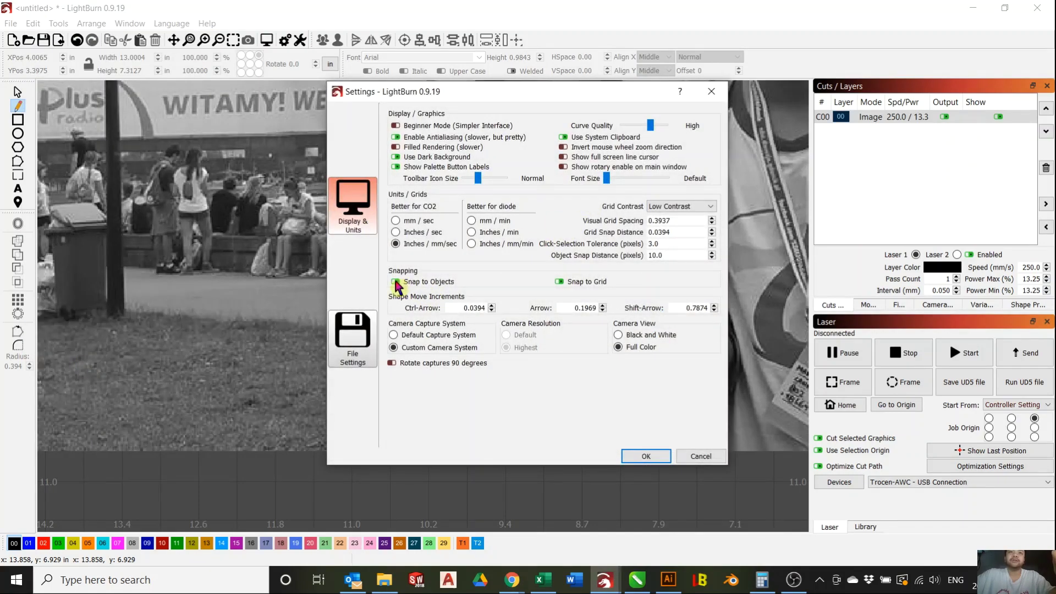
left_click(558, 282)
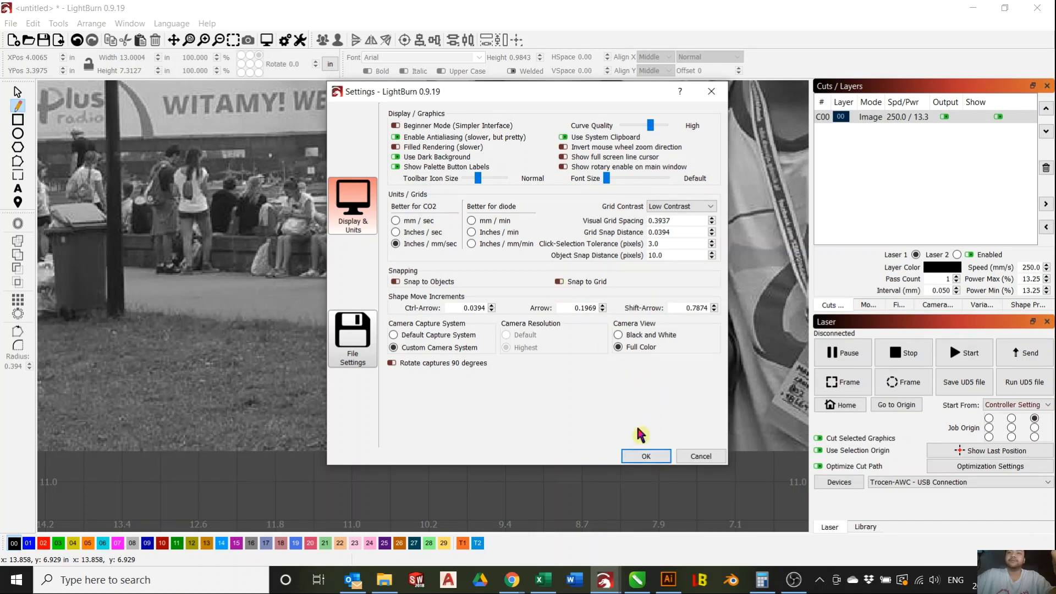
left_click(644, 455)
- Start a line path at the photo's lower edge beside the woman's forearm and trace upward along her rolled-up cuff
scroll(459, 307, "down", 3)
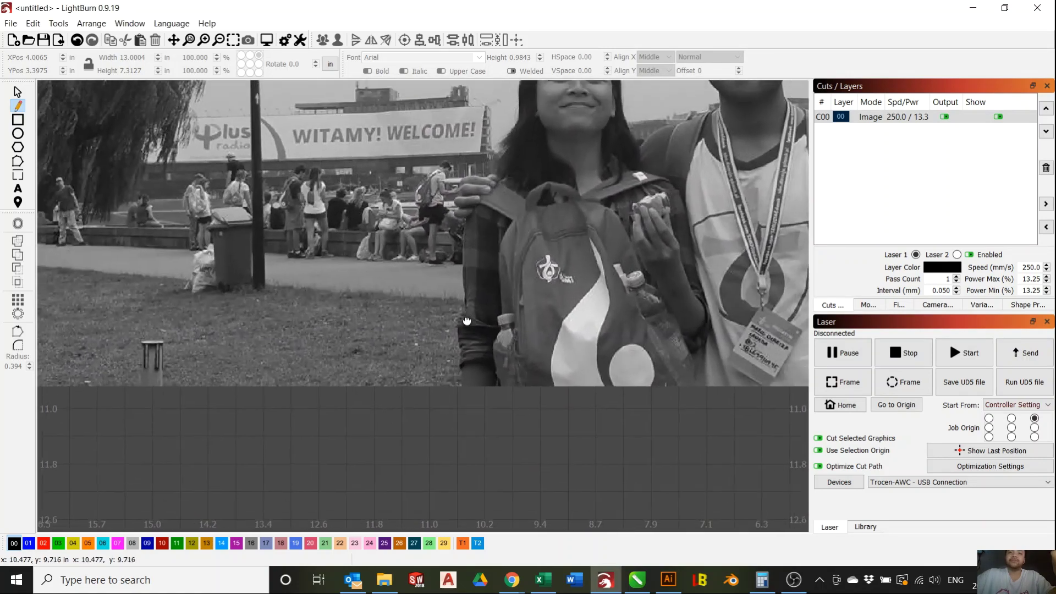
scroll(464, 365, "up", 4)
scroll(396, 371, "down", 2)
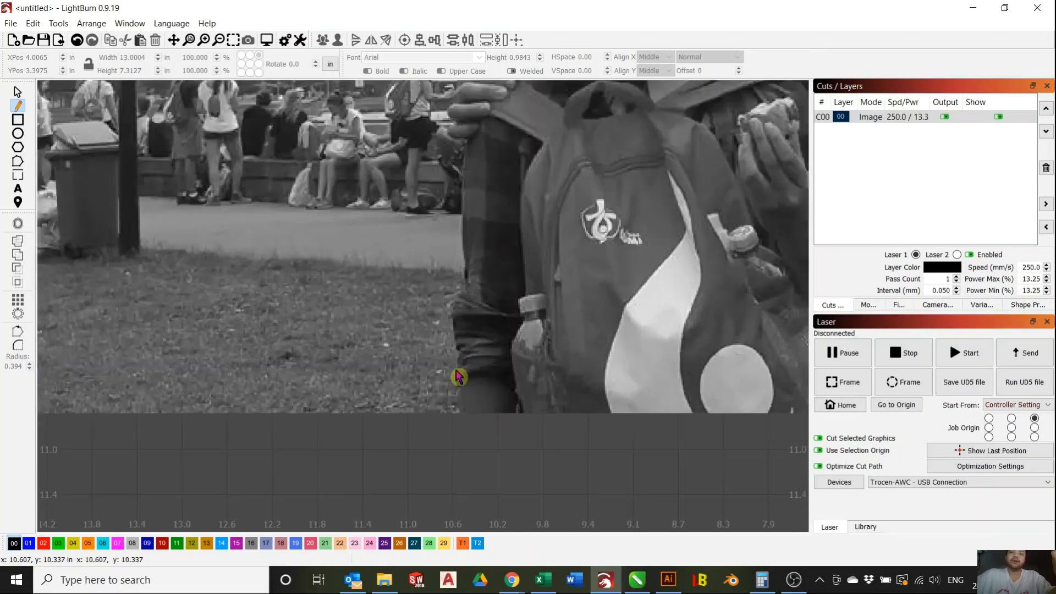
scroll(458, 377, "up", 2)
scroll(457, 372, "down", 3)
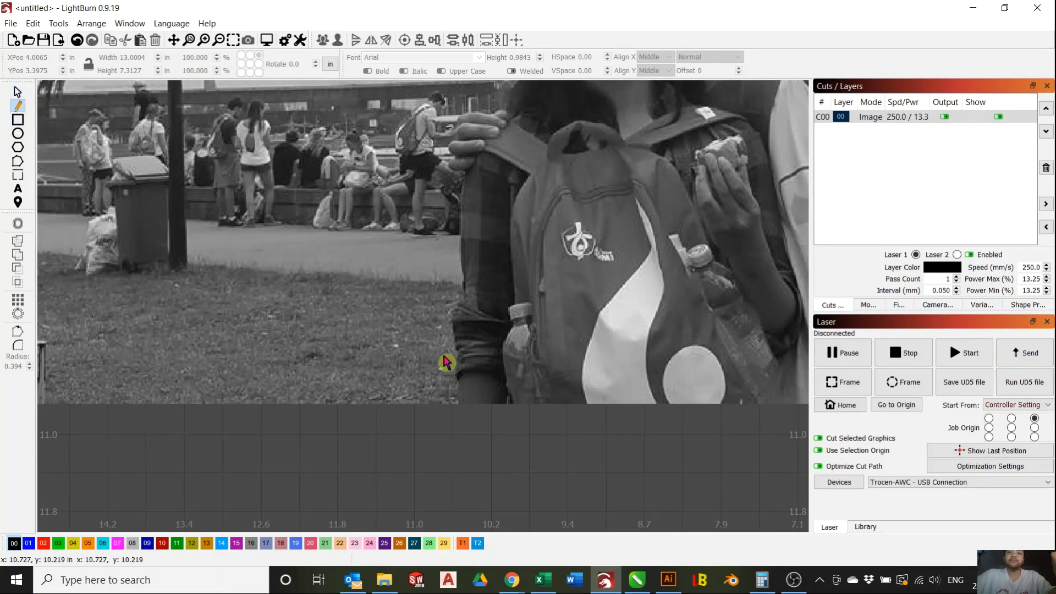
scroll(455, 416, "up", 4)
scroll(498, 379, "down", 2)
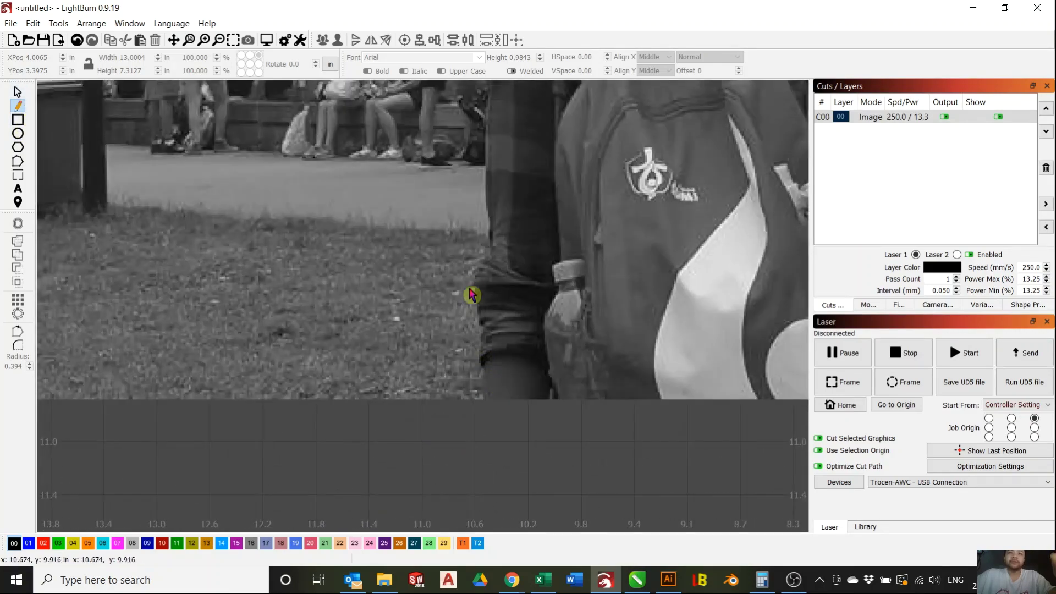
scroll(471, 296, "up", 2)
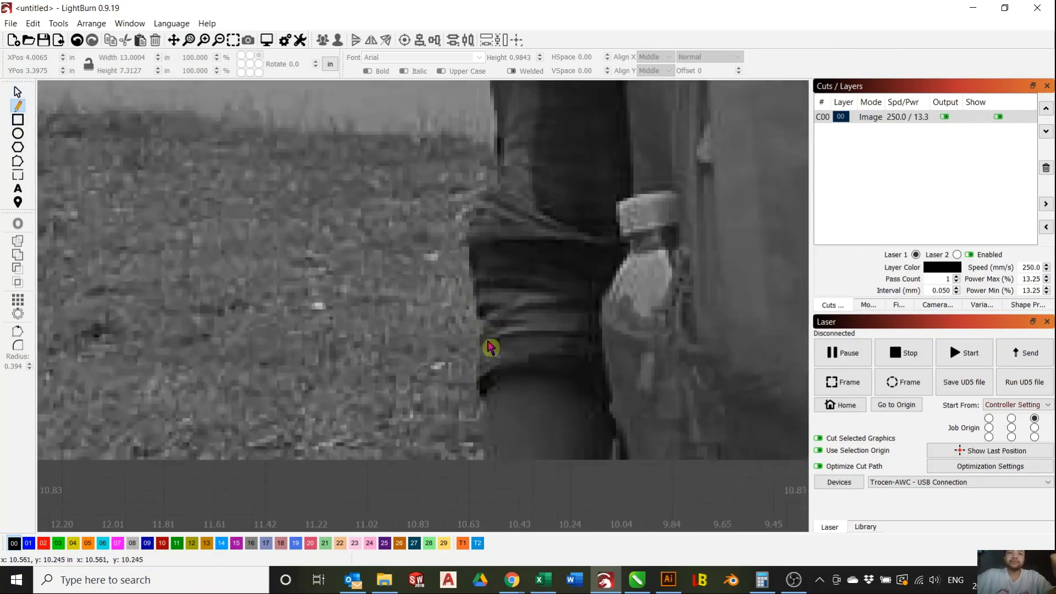
left_click(495, 465)
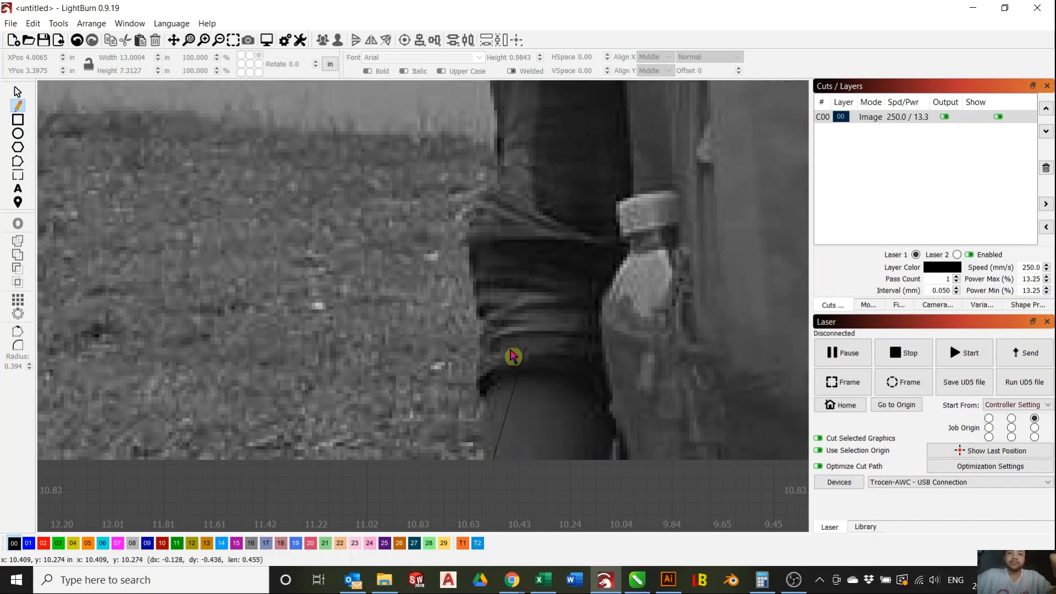
left_click(486, 398)
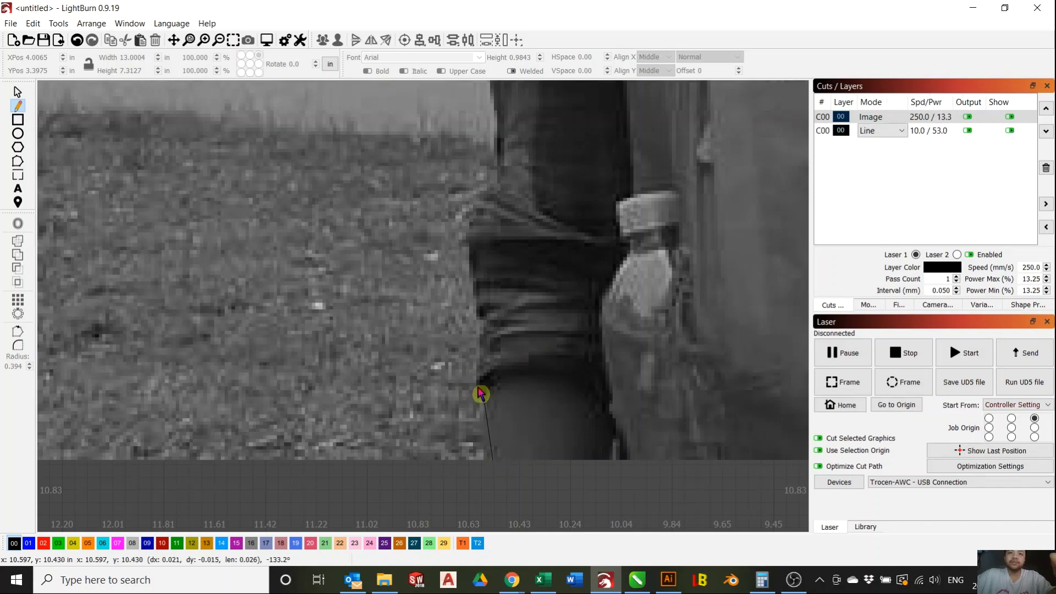
left_click(480, 320)
left_click(463, 243)
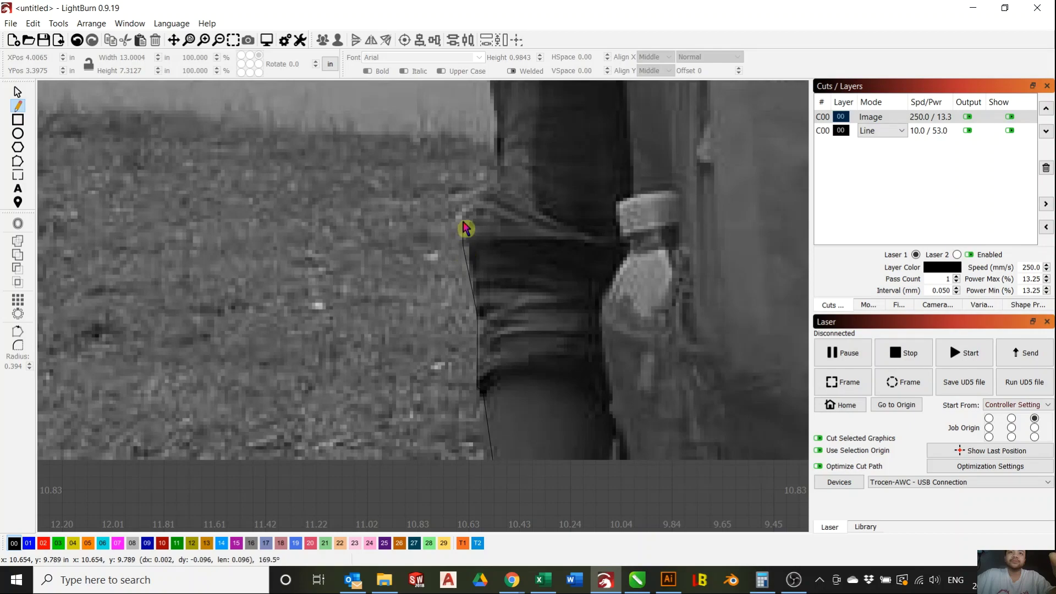
left_click(463, 222)
- Continue the outline from the cuff up the outer edge of the woman's sleeve to just below the fingers
scroll(493, 184, "down", 2)
left_click_drag(493, 183, 467, 419)
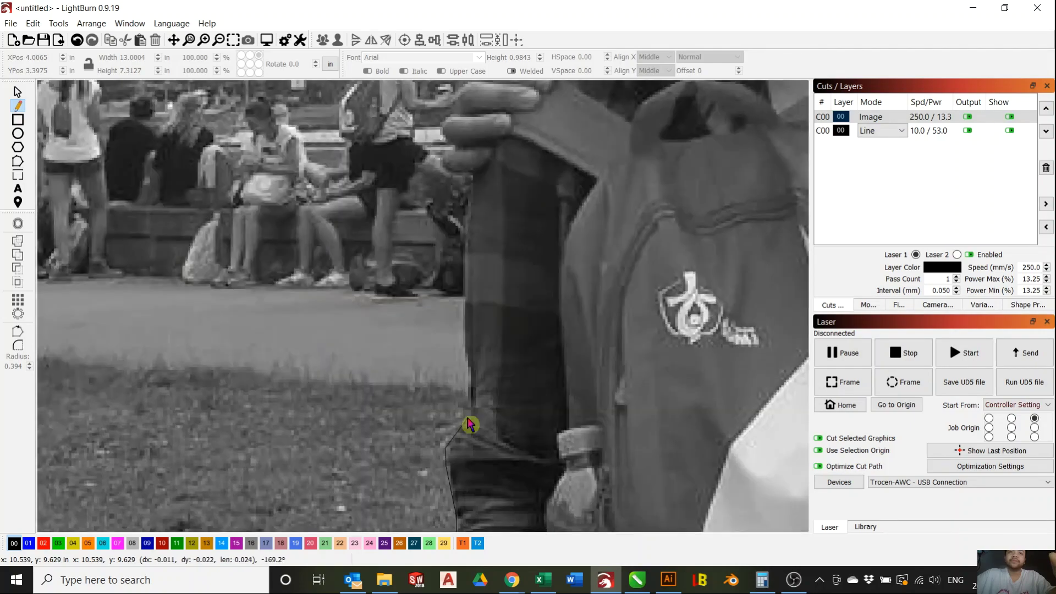
left_click(465, 361)
left_click(461, 339)
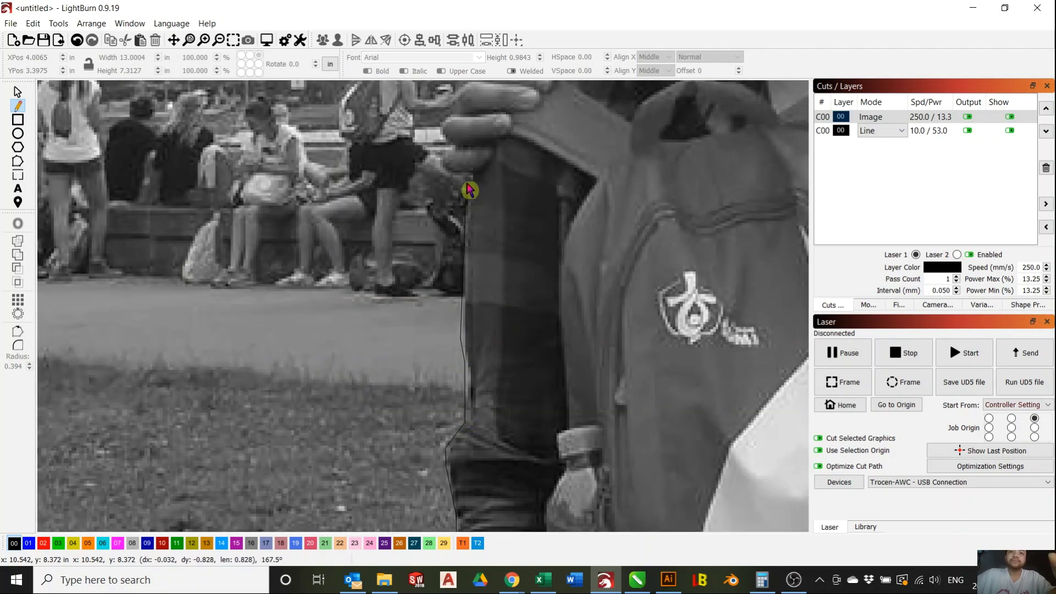
left_click_drag(472, 204, 424, 469)
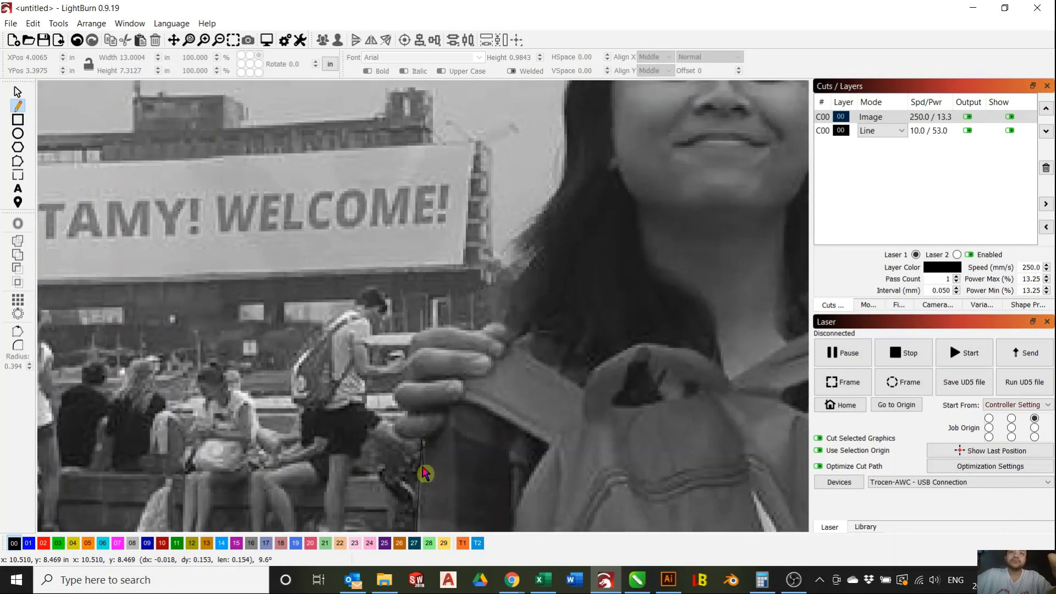
- Extend the outline around the fingertips of the hand resting on the woman's shoulder
left_click(399, 445)
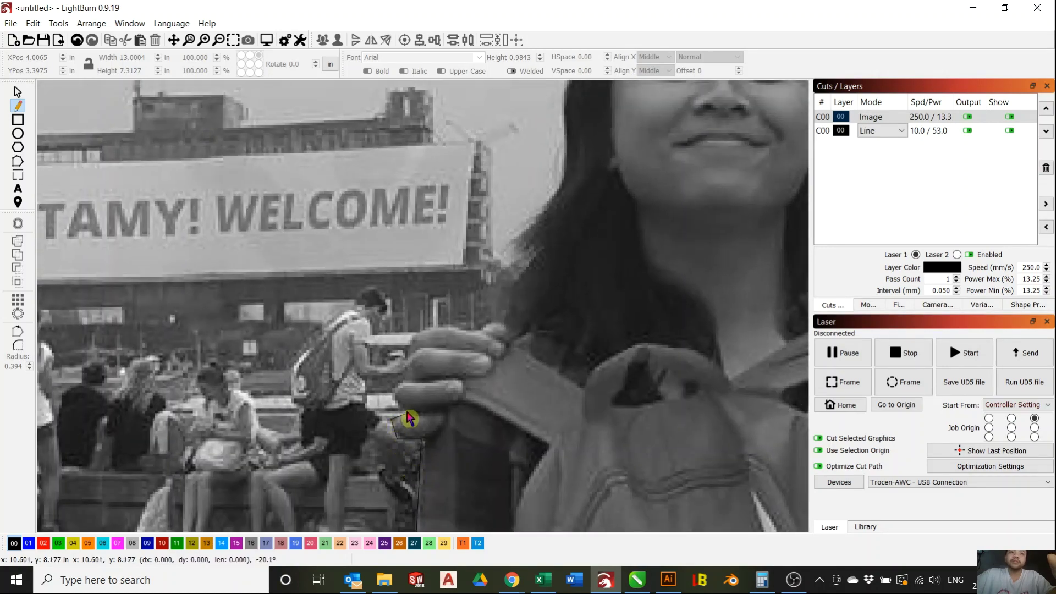
left_click(397, 386)
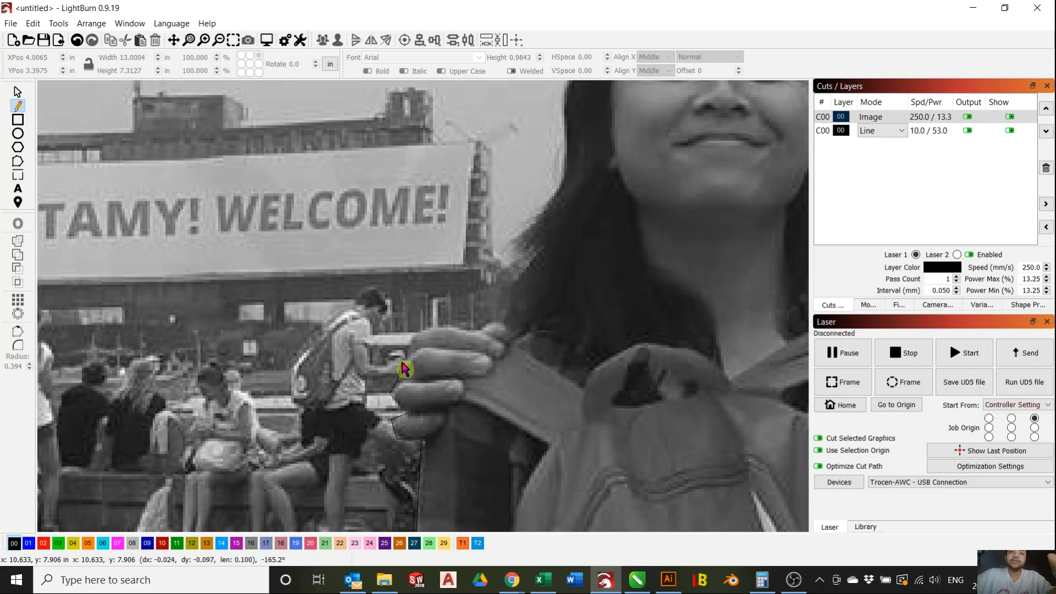
left_click(409, 336)
left_click(434, 326)
- Continue the outline from the hand along the woman's loose hair ends and up the side of her hair to temple height
left_click(497, 321)
left_click(526, 254)
left_click(508, 246)
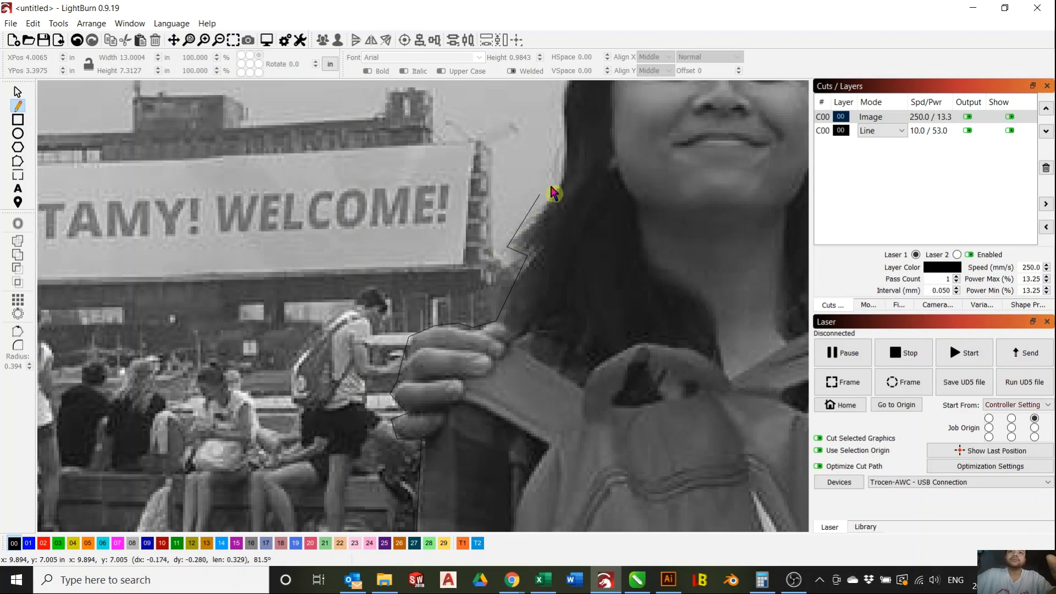
scroll(561, 194, "down", 2)
scroll(468, 407, "up", 5)
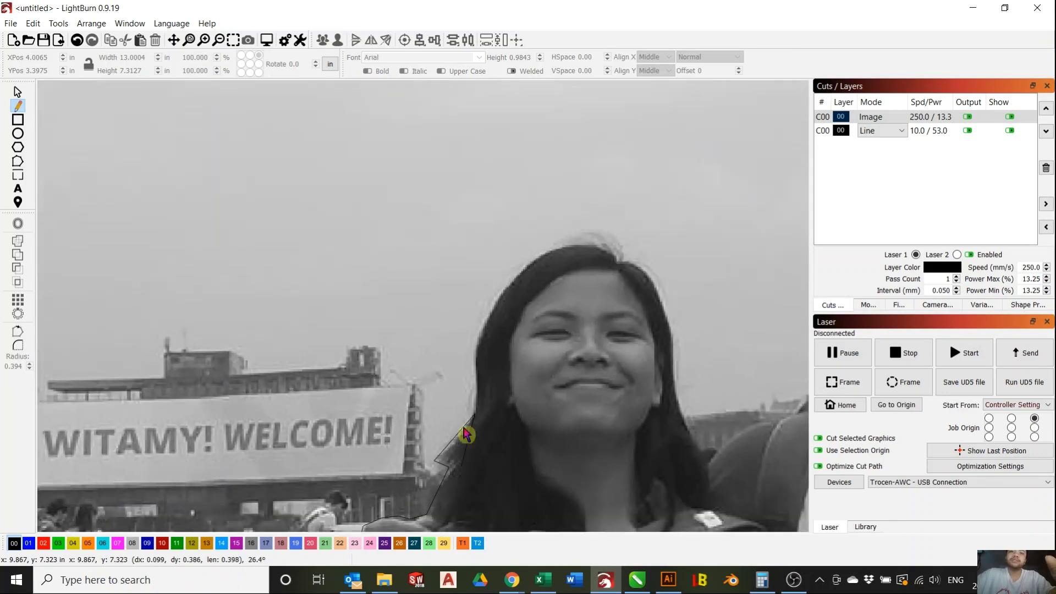
left_click(472, 285)
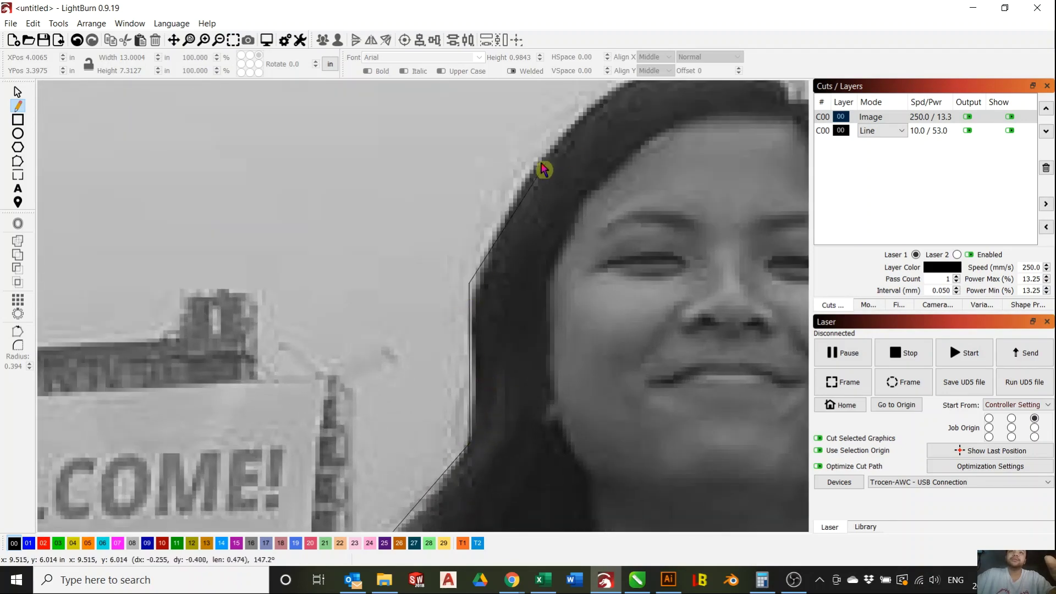
left_click(539, 161)
- Trace the outline over the crown of the woman's head to the notch at her hair parting
scroll(538, 161, "down", 1)
left_click_drag(537, 216, 304, 416)
left_click(372, 299)
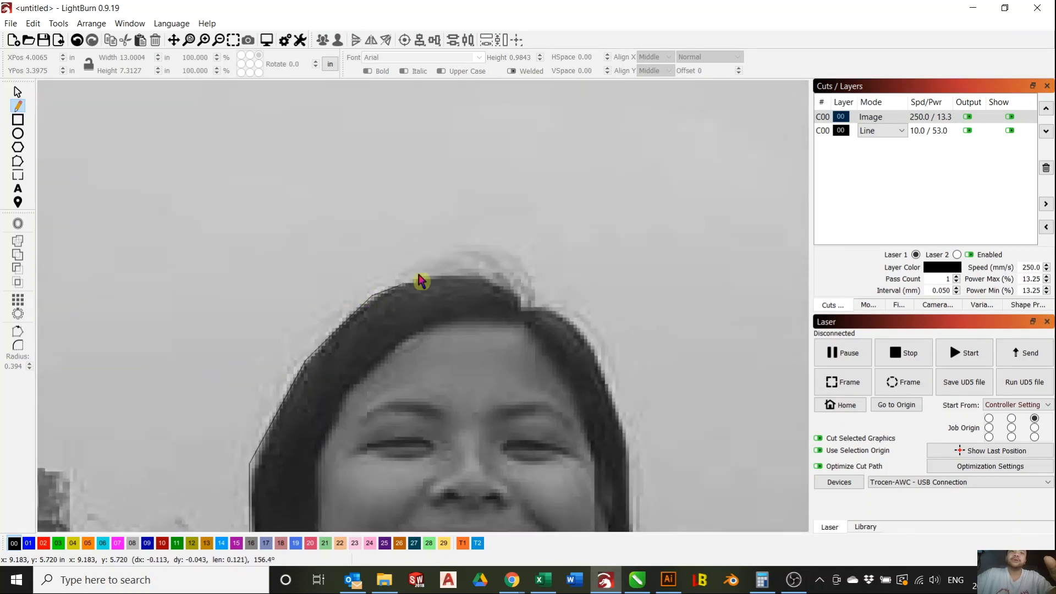
left_click(434, 270)
left_click(520, 285)
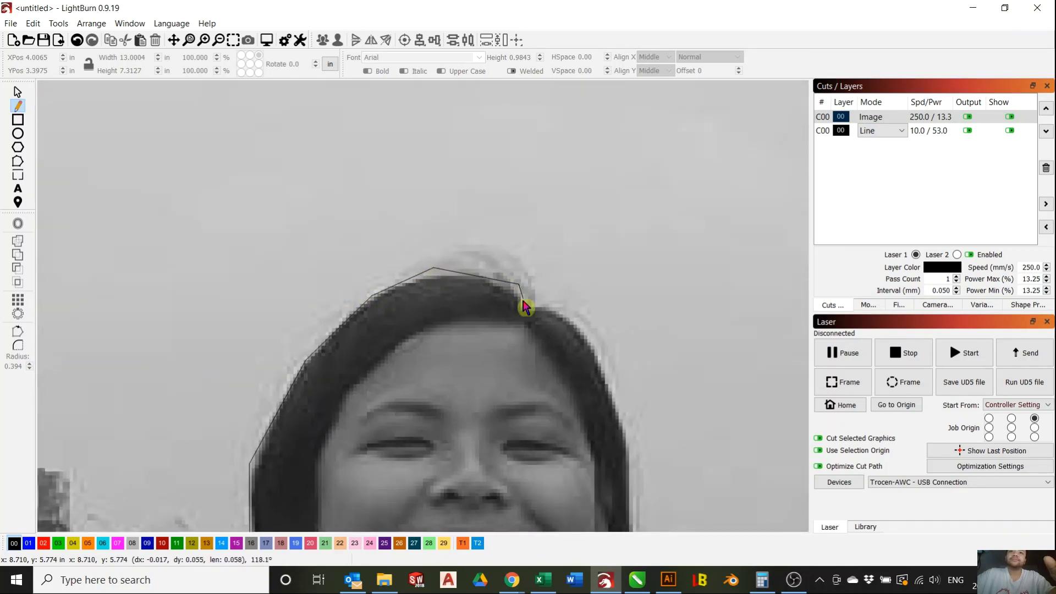
left_click(524, 304)
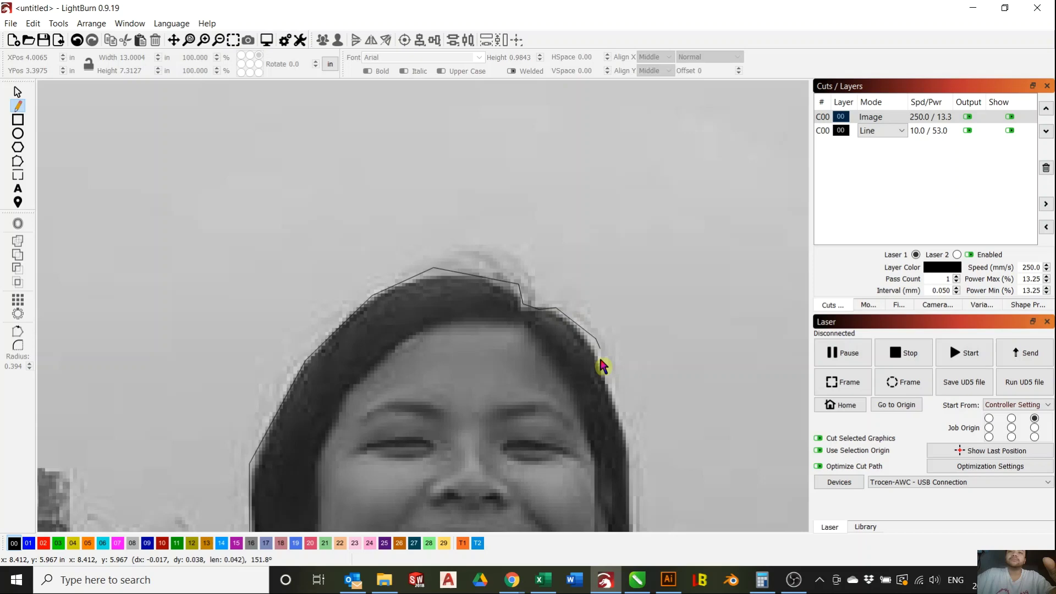
- Bring the outline down the woman's hair on the side facing the man to about mouth level
left_click(630, 457)
scroll(630, 458, "down", 3)
left_click_drag(631, 458, 460, 177)
left_click(462, 222)
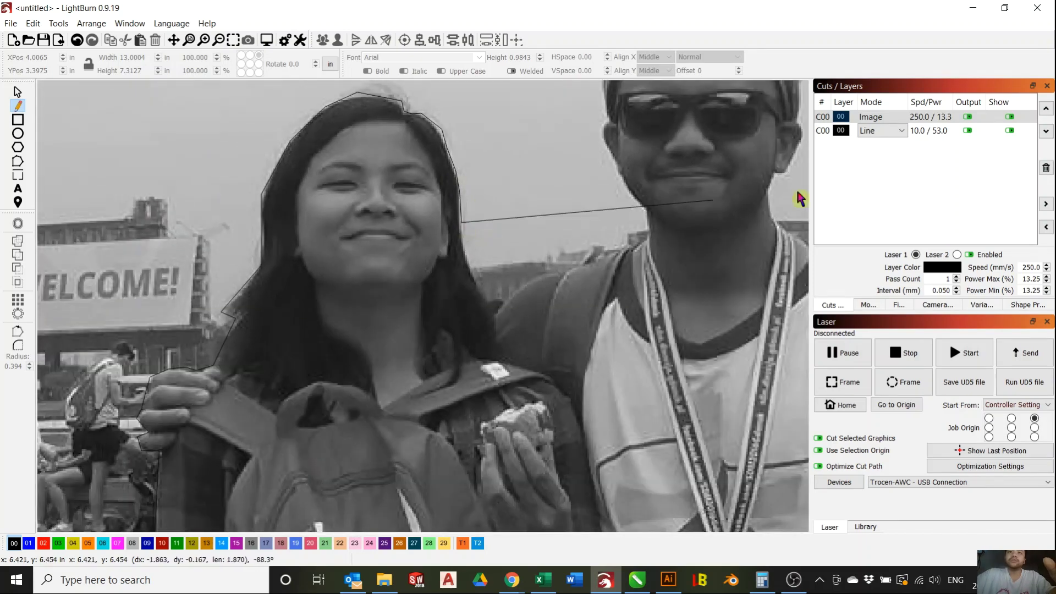
- Switch off output for the Image layer and extend the outline down the woman's hair to where it meets the man's shoulder
left_click(968, 118)
scroll(485, 247, "up", 2)
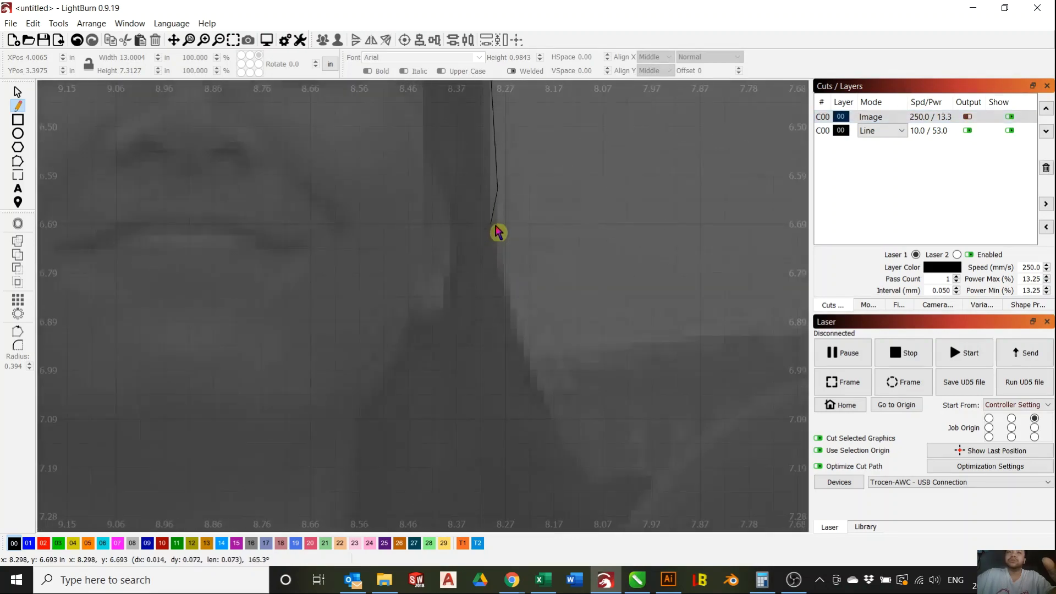
scroll(500, 242, "down", 1)
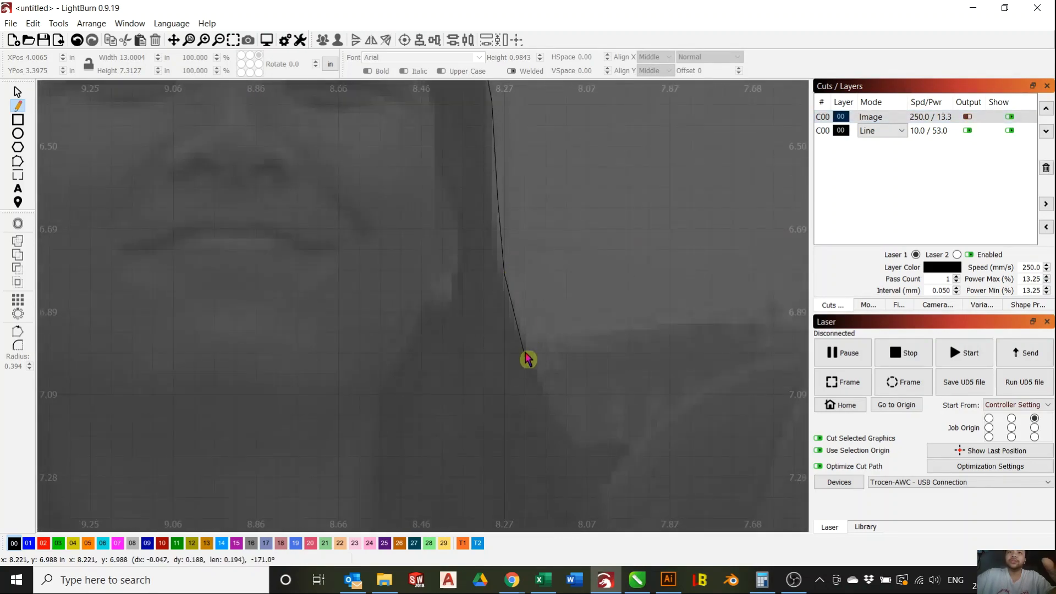
left_click(572, 430)
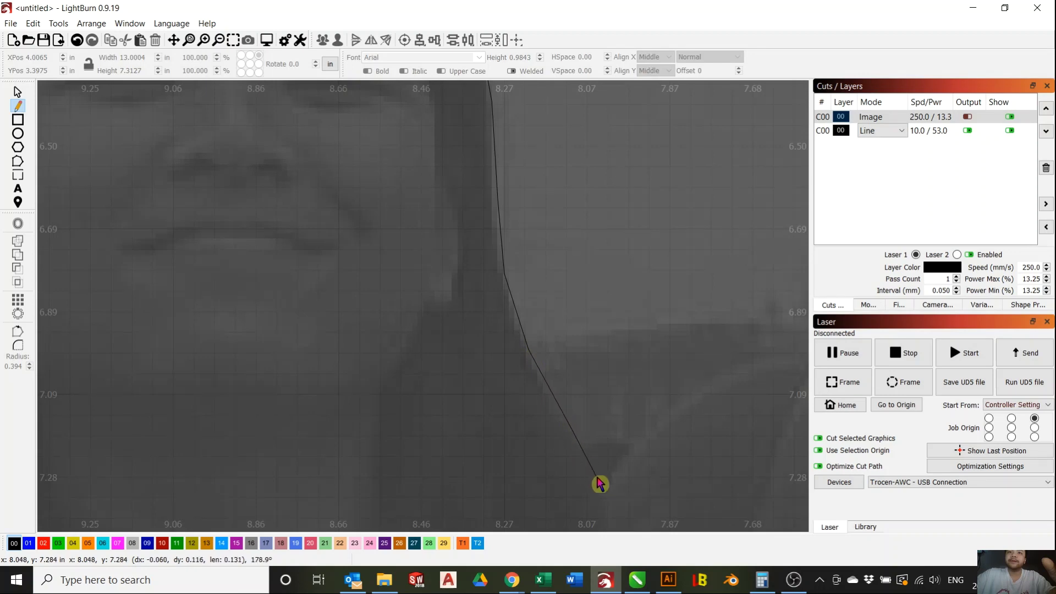
- Trace the outline along the top of the man's shoulder between the two people to the base of his neck
left_click(626, 453)
scroll(674, 364, "down", 2)
left_click_drag(674, 364, 358, 362)
left_click(397, 370)
left_click(467, 349)
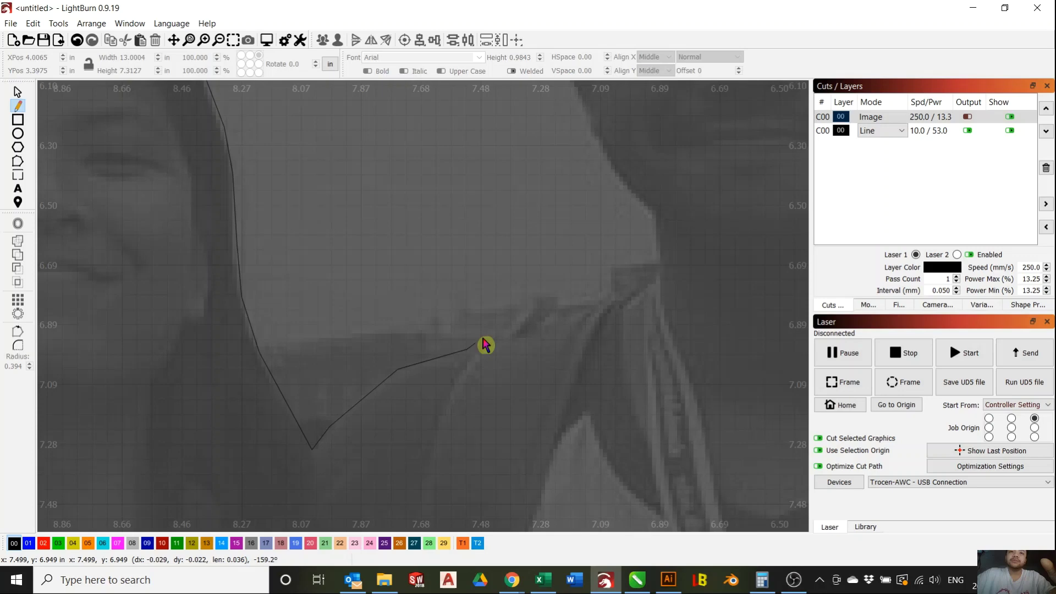
left_click(545, 297)
left_click(586, 300)
left_click(633, 293)
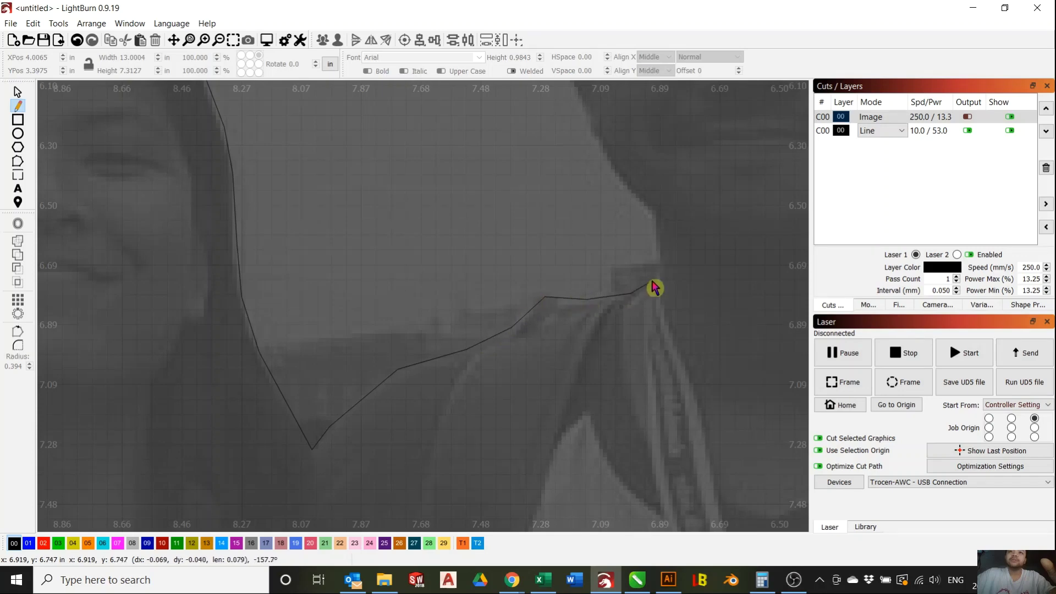
left_click(658, 279)
- Continue the outline up the man's neck and jaw and around his ear on the woman's side
left_click(656, 213)
scroll(655, 213, "down", 2)
left_click_drag(644, 233, 605, 352)
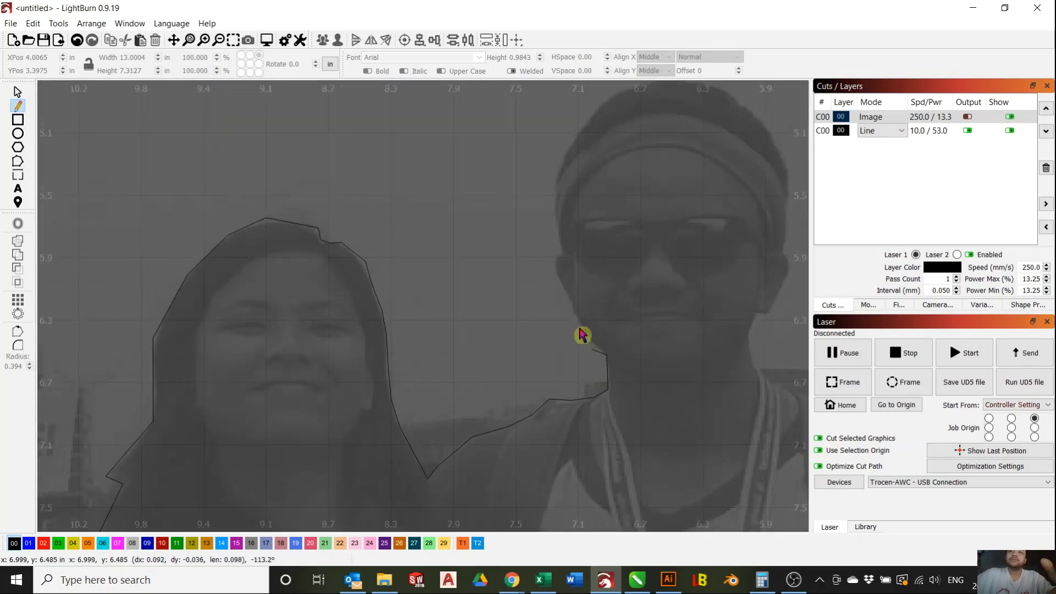
scroll(580, 336, "up", 3)
left_click(590, 335)
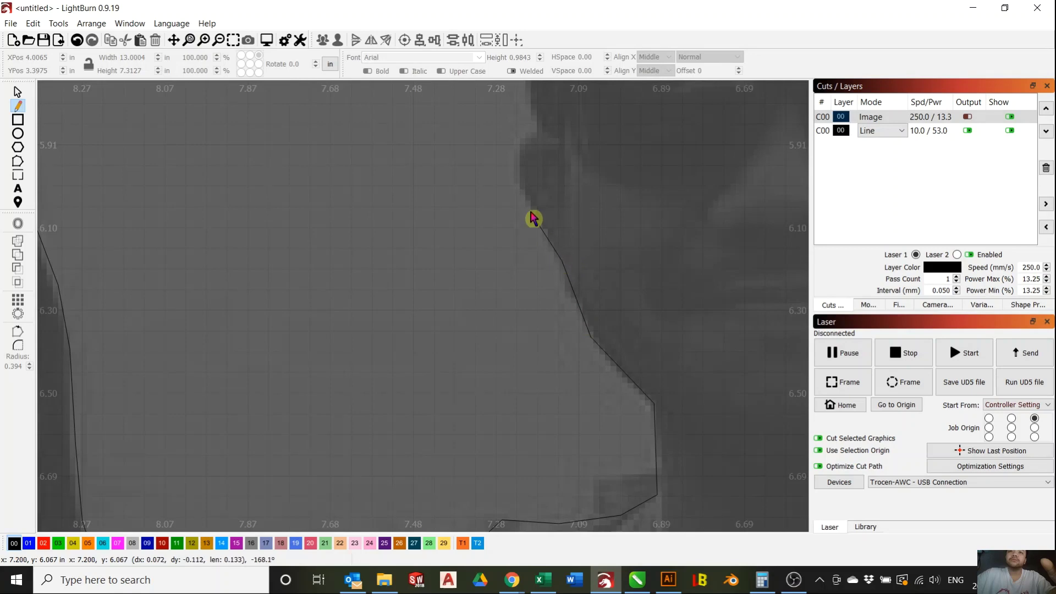
left_click(538, 124)
- Extend the outline from the top of the ear up the side of the man's headband to his hair
scroll(538, 124, "down", 4)
left_click_drag(530, 135, 487, 385)
scroll(478, 340, "up", 2)
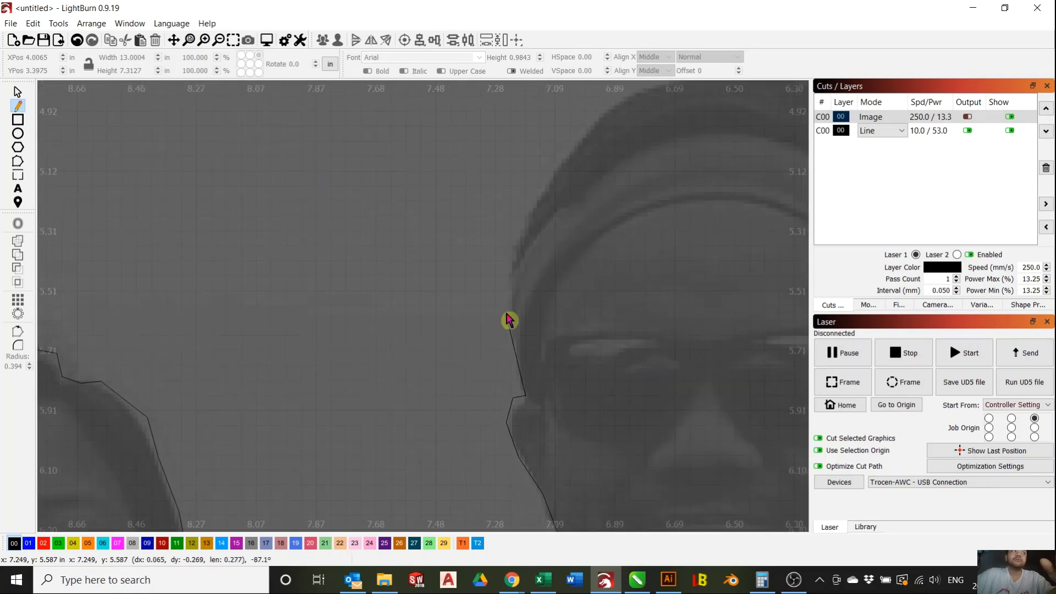
left_click(506, 313)
left_click(520, 221)
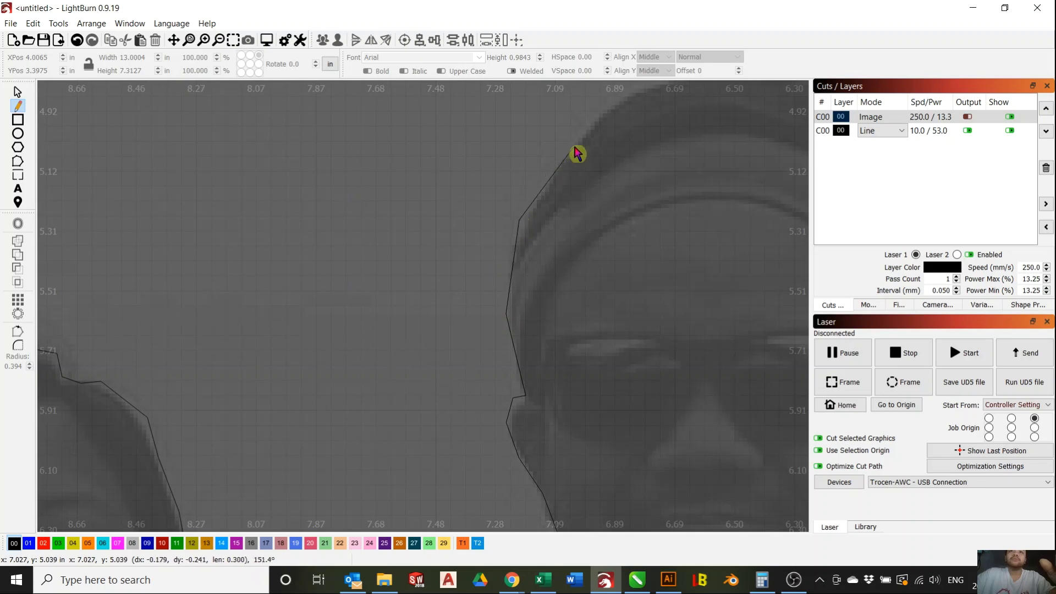
left_click(577, 154)
- Trace the outline over the top of the man's head and down to the headband on the far side
scroll(632, 134, "down", 2)
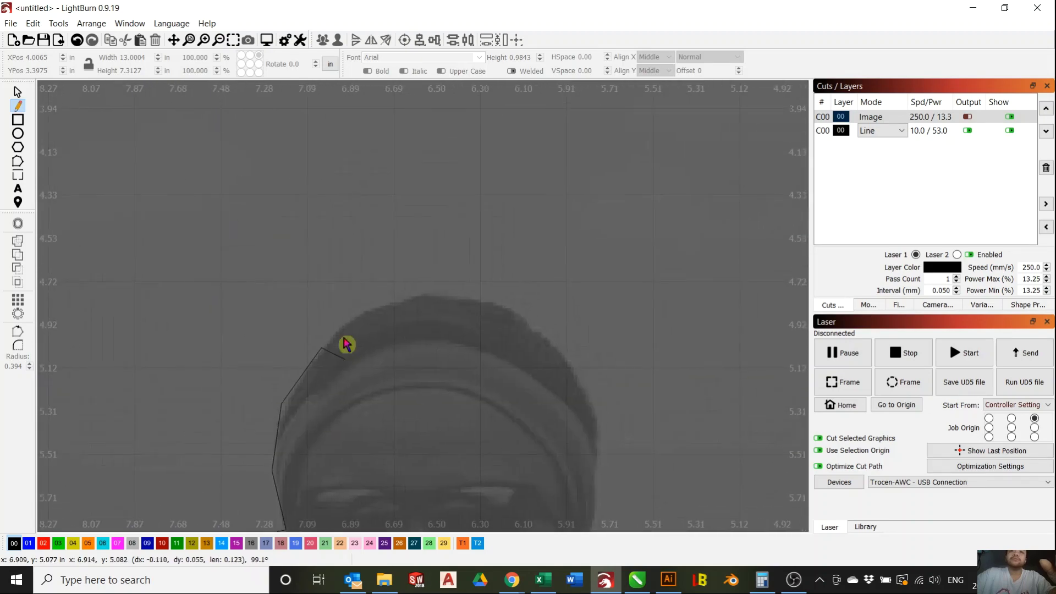
left_click(432, 295)
left_click(536, 324)
left_click(583, 380)
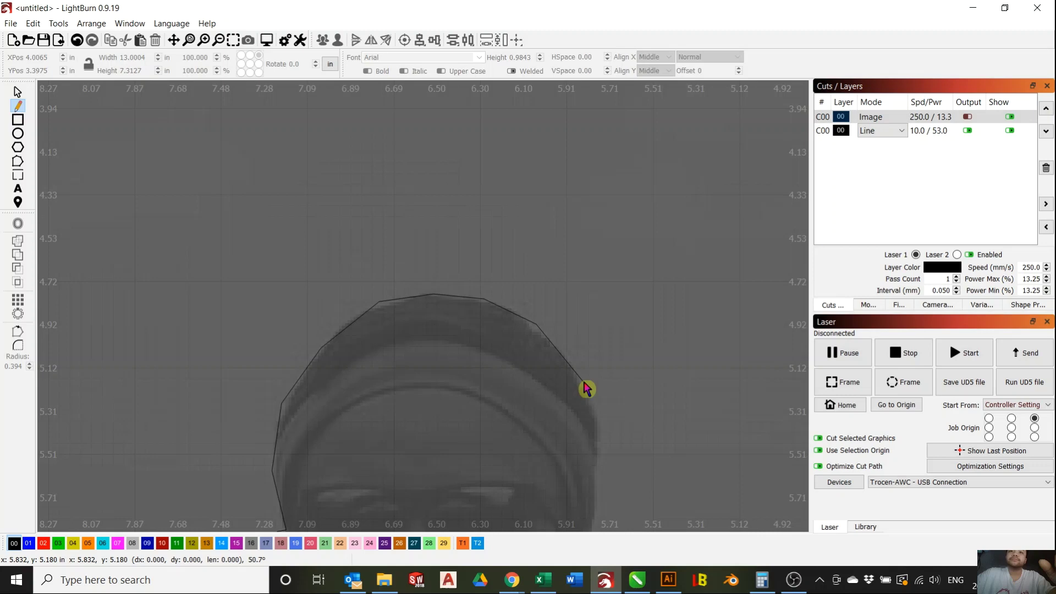
left_click(603, 443)
- Continue the outline down past the headband and around the man's other ear to below the earlobe
scroll(603, 444, "down", 1)
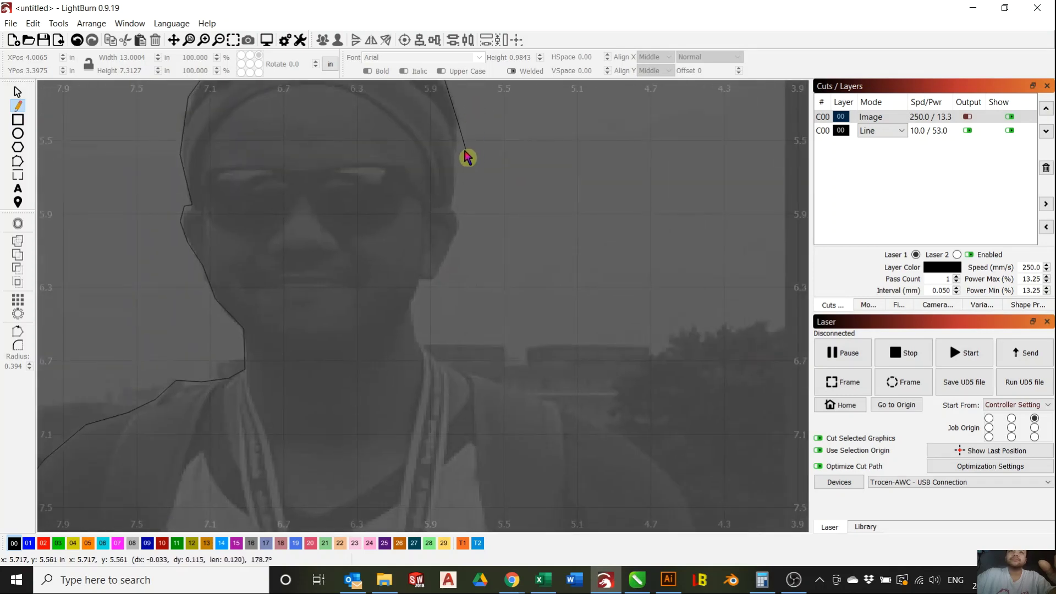
left_click(456, 215)
scroll(465, 212, "up", 3)
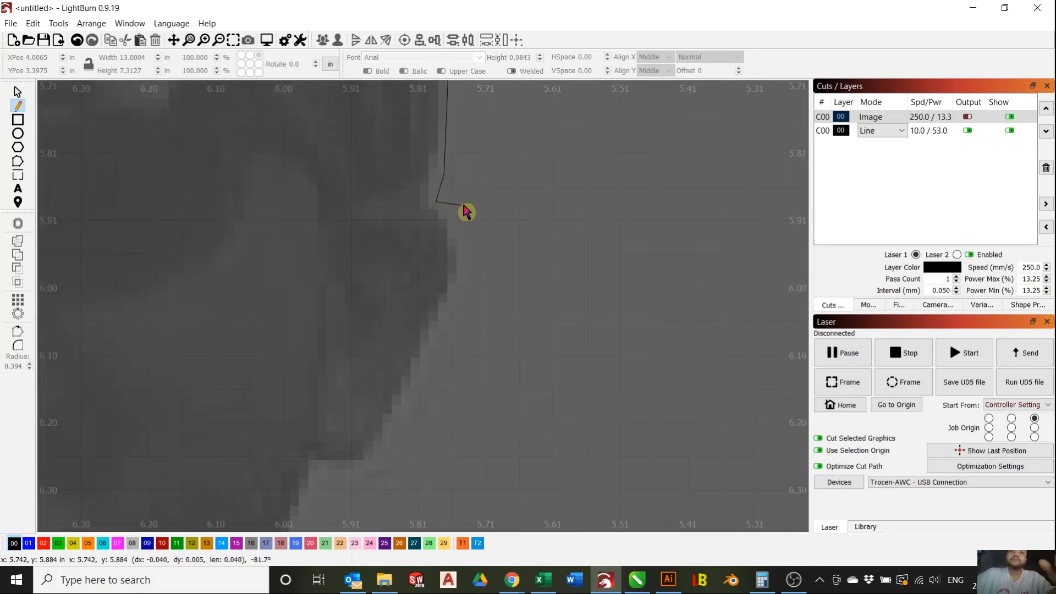
left_click(460, 268)
left_click(451, 312)
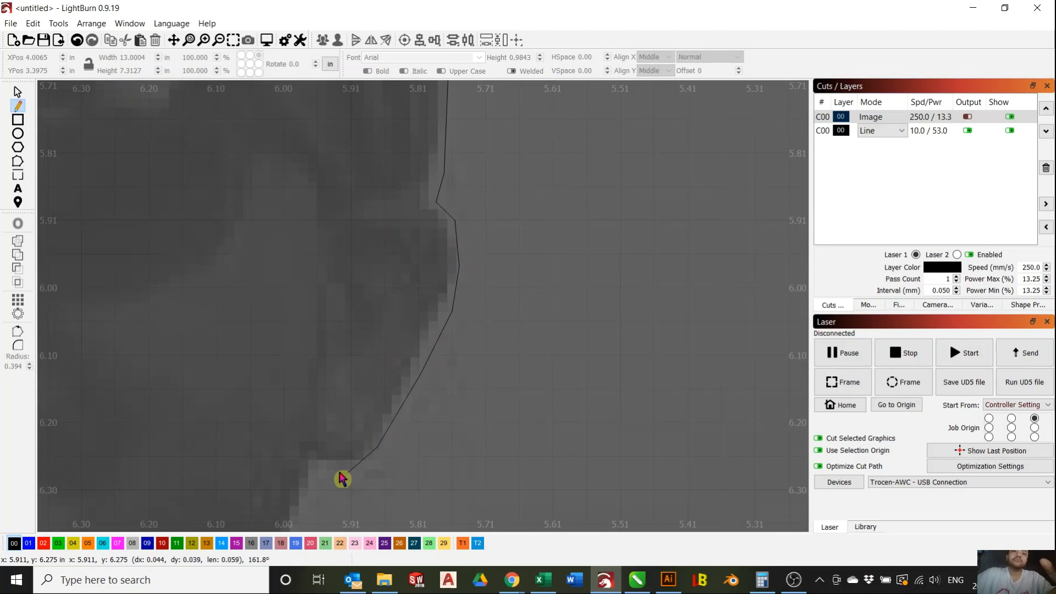
left_click(315, 467)
- Trace the outline from the earlobe along the man's jaw and down his neck to the lanyard
scroll(314, 467, "down", 3)
left_click_drag(314, 466, 427, 69)
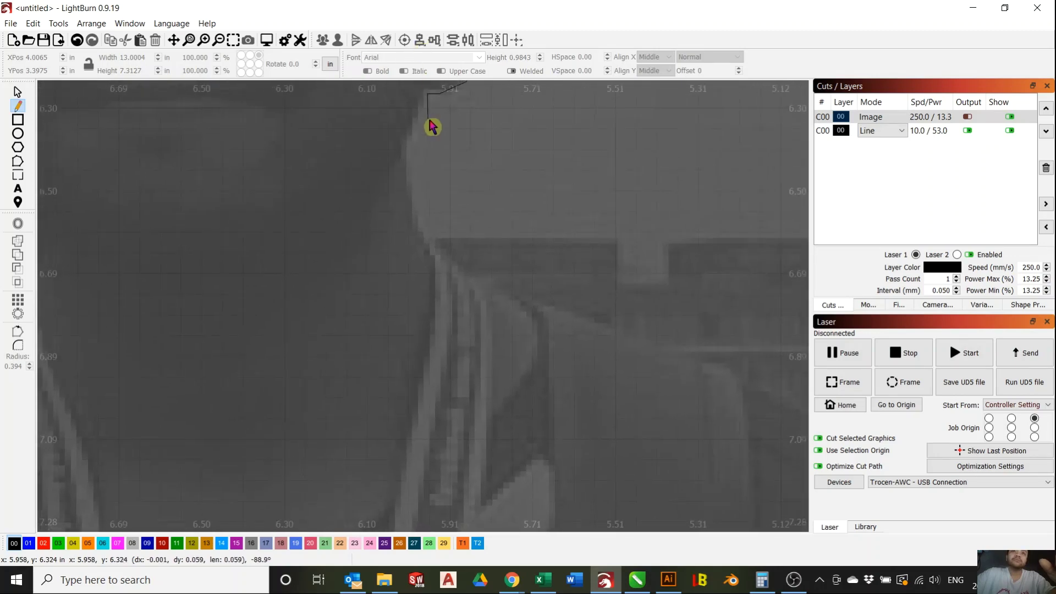
left_click_drag(428, 118, 393, 269)
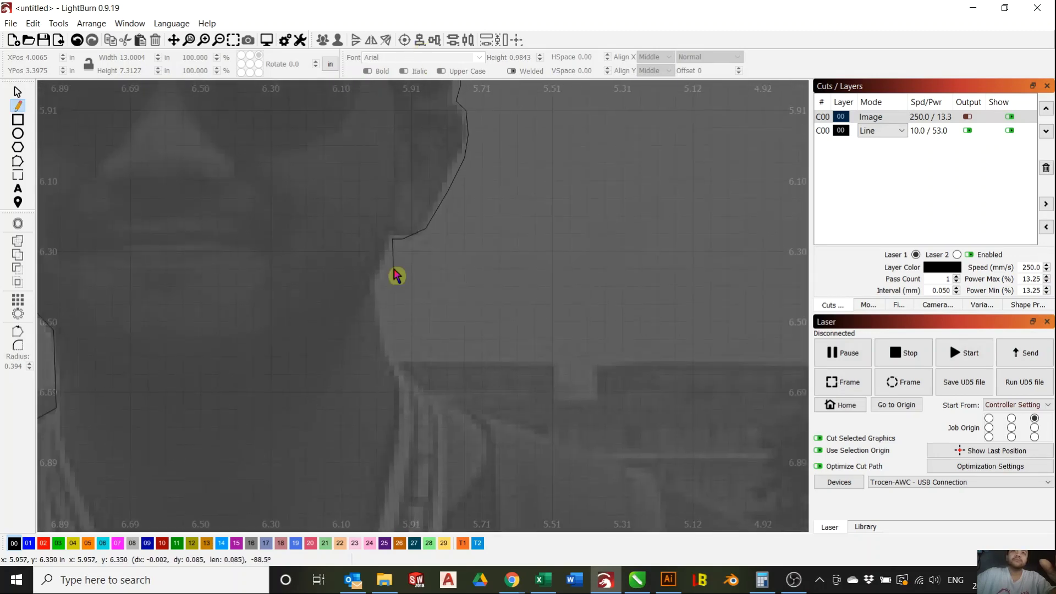
left_click(381, 303)
scroll(381, 304, "up", 3)
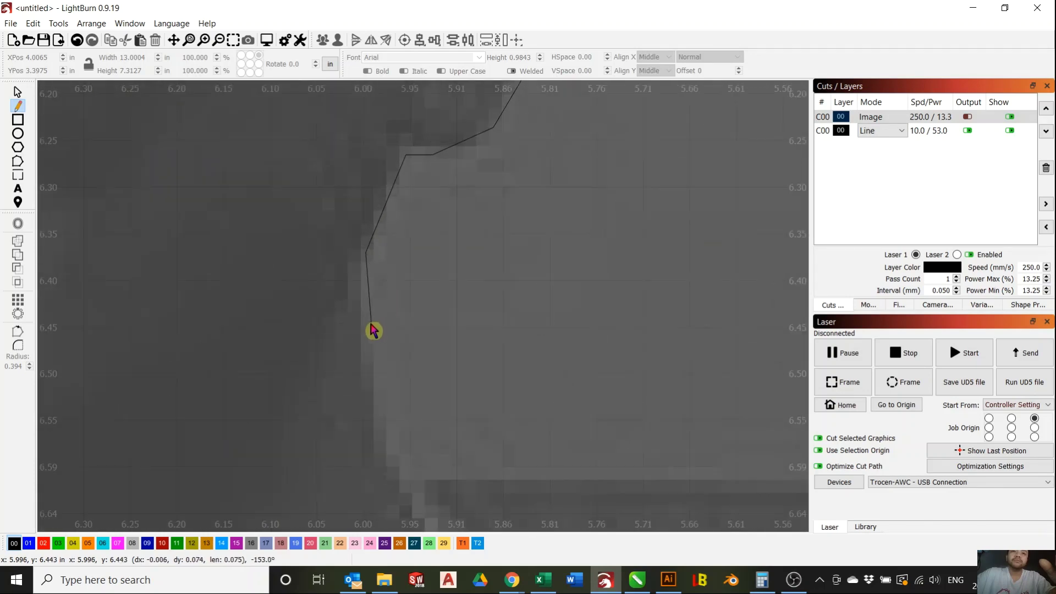
left_click(407, 494)
- Extend the outline from the lanyard along the slope of the man's outer shoulder past the backpack strap
scroll(407, 494, "down", 2)
left_click_drag(408, 494, 282, 258)
left_click(345, 303)
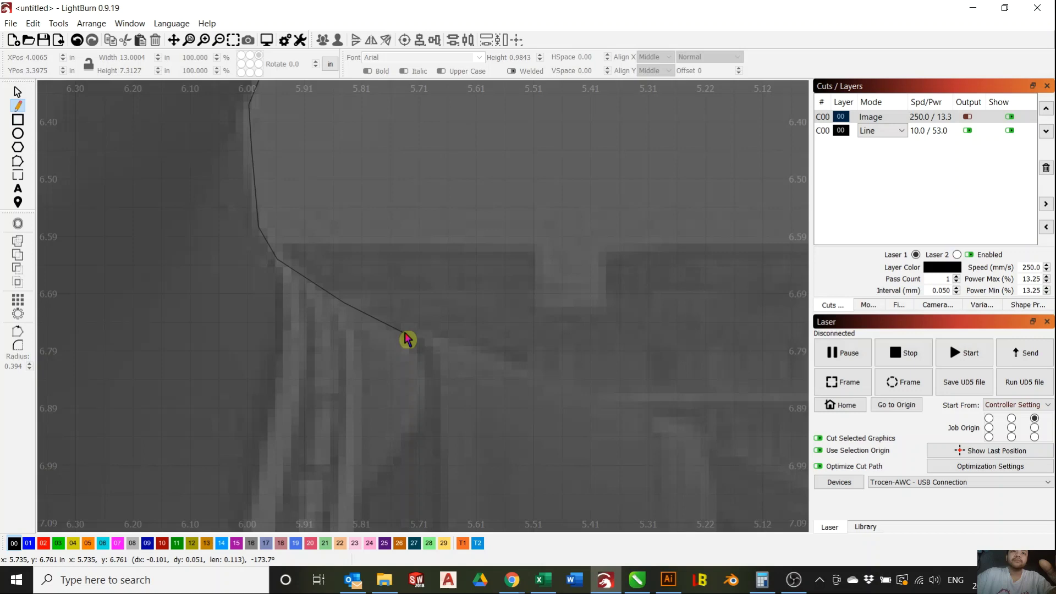
left_click(406, 325)
left_click(483, 349)
left_click_drag(540, 346, 348, 228)
scroll(348, 228, "down", 1)
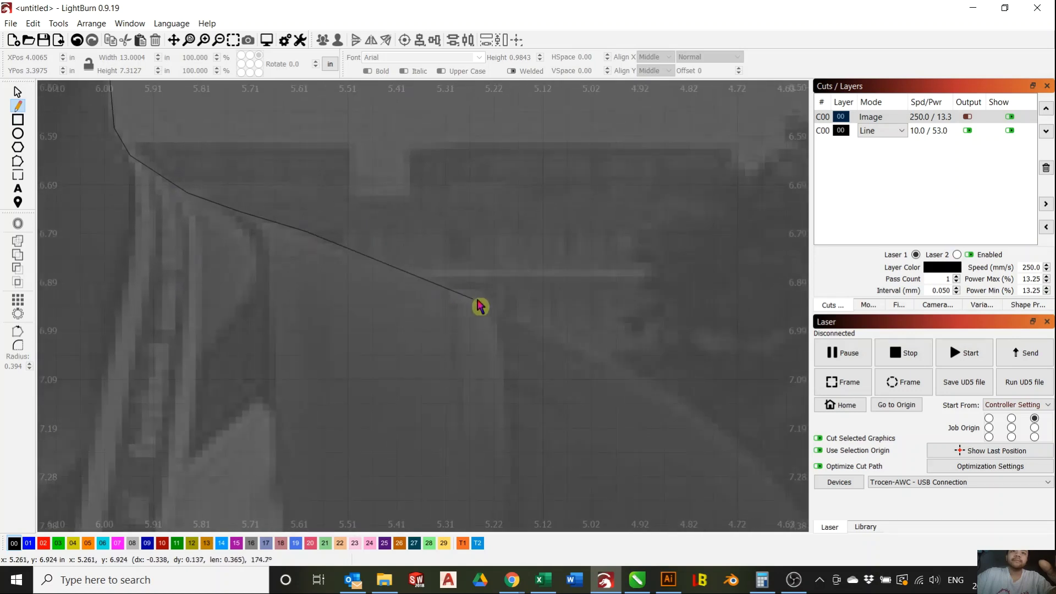
left_click(520, 319)
- Curve the outline around the man's outer shoulder and down the upper part of his sleeve
left_click_drag(591, 293, 369, 164)
scroll(369, 164, "down", 1)
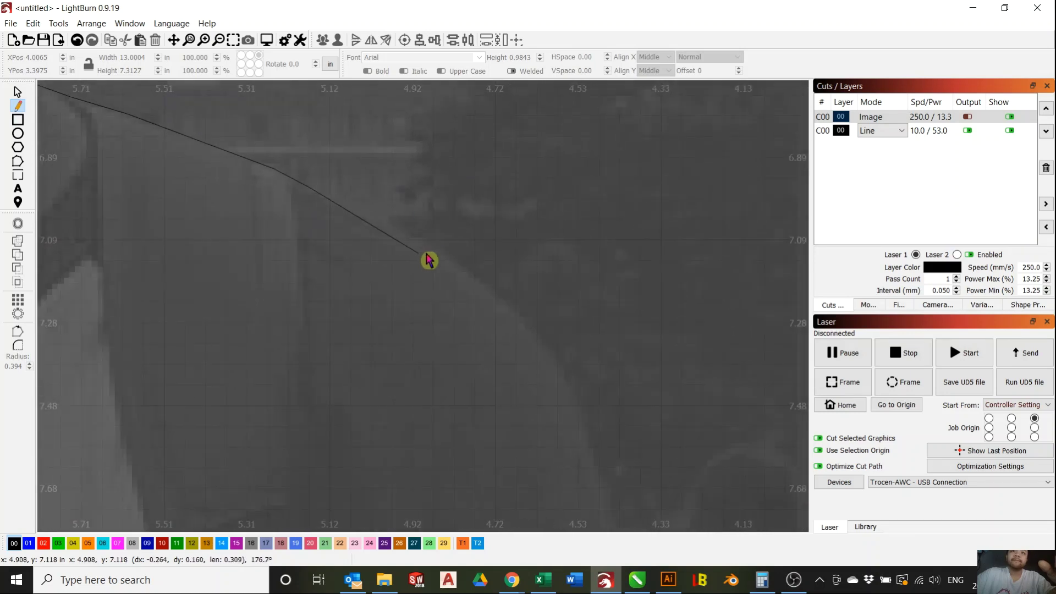
left_click(451, 254)
left_click(547, 347)
left_click_drag(540, 260, 316, 47)
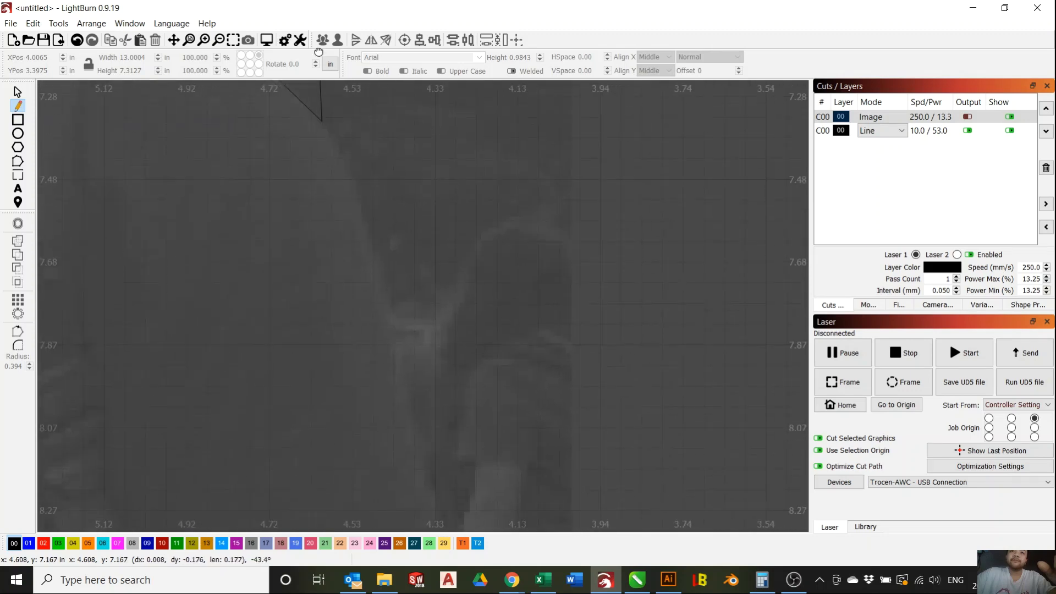
left_click(390, 289)
- Continue the outline down the man's outer sleeve, leaving out the bystander behind his arm
scroll(403, 167, "down", 2)
left_click_drag(403, 192, 404, 109)
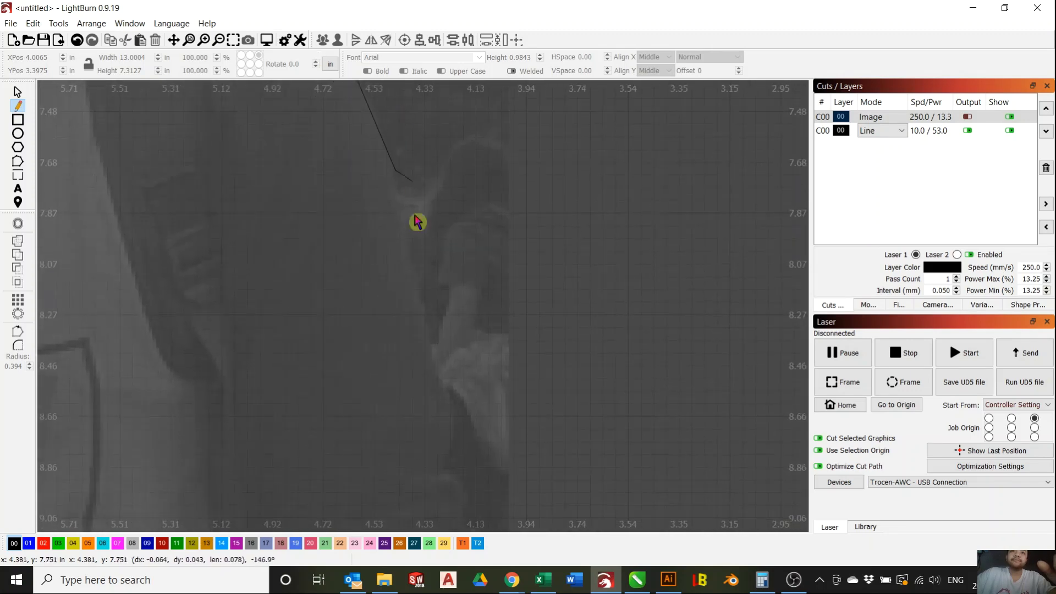
left_click(416, 280)
left_click(448, 390)
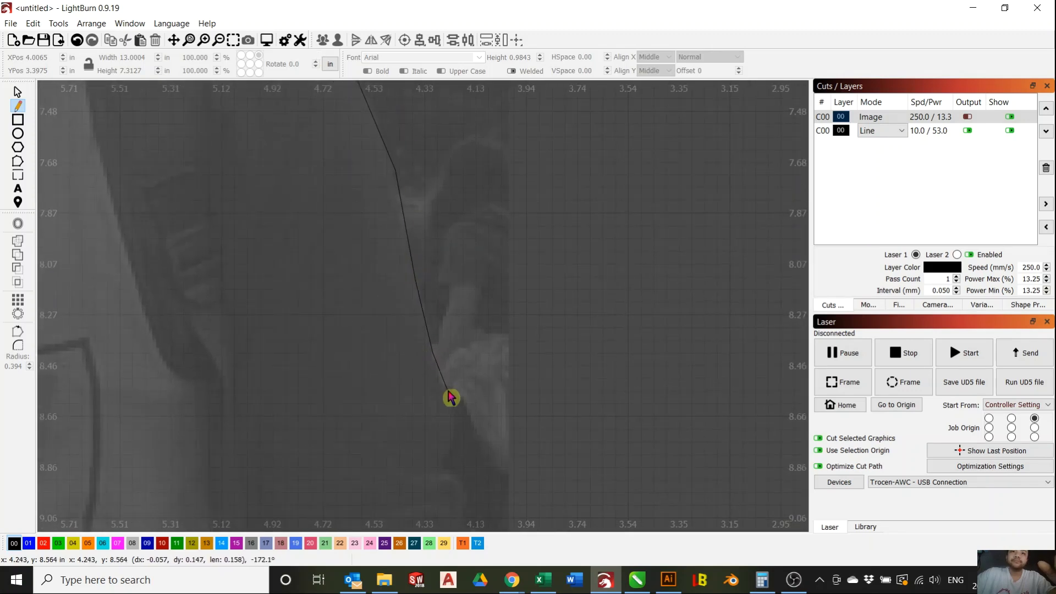
left_click(453, 430)
- Trace the outline around the sleeve's lower bulge and down the man's forearm to the photo's lower edge
left_click_drag(451, 424, 503, 218)
scroll(502, 218, "down", 1)
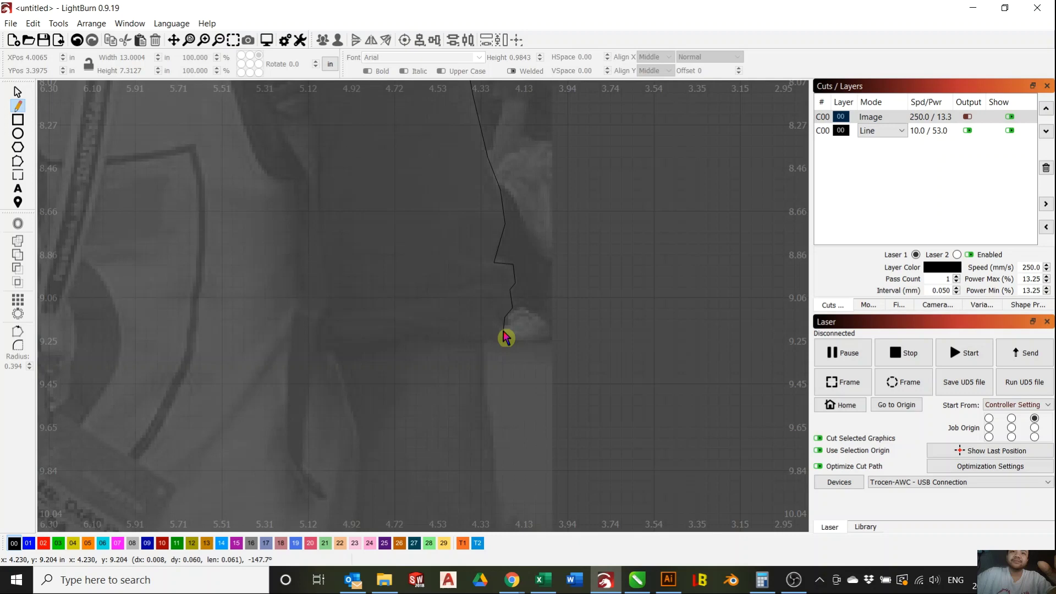
scroll(487, 361, "down", 2)
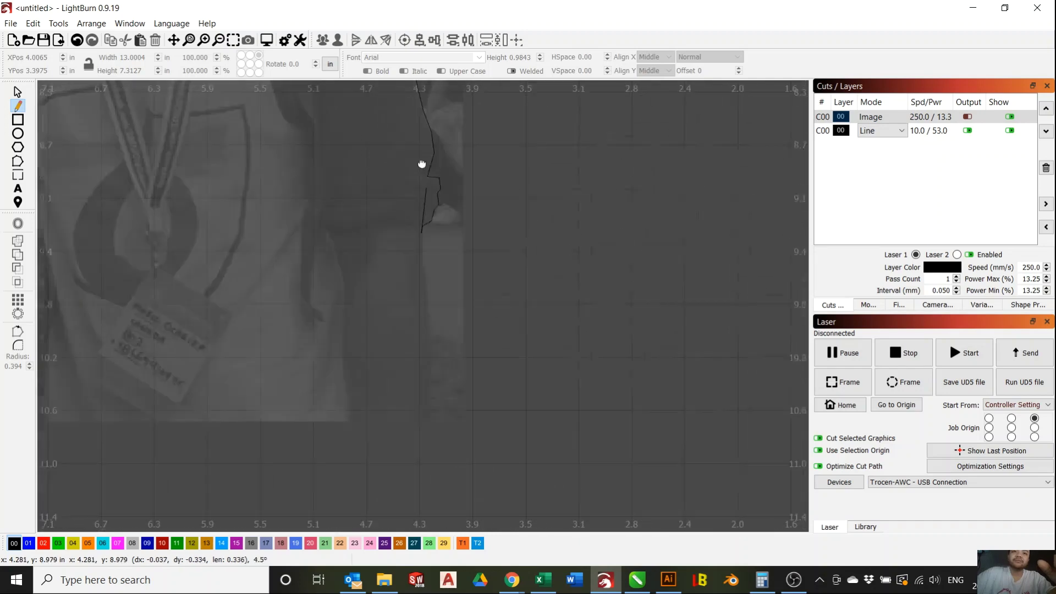
left_click(416, 267)
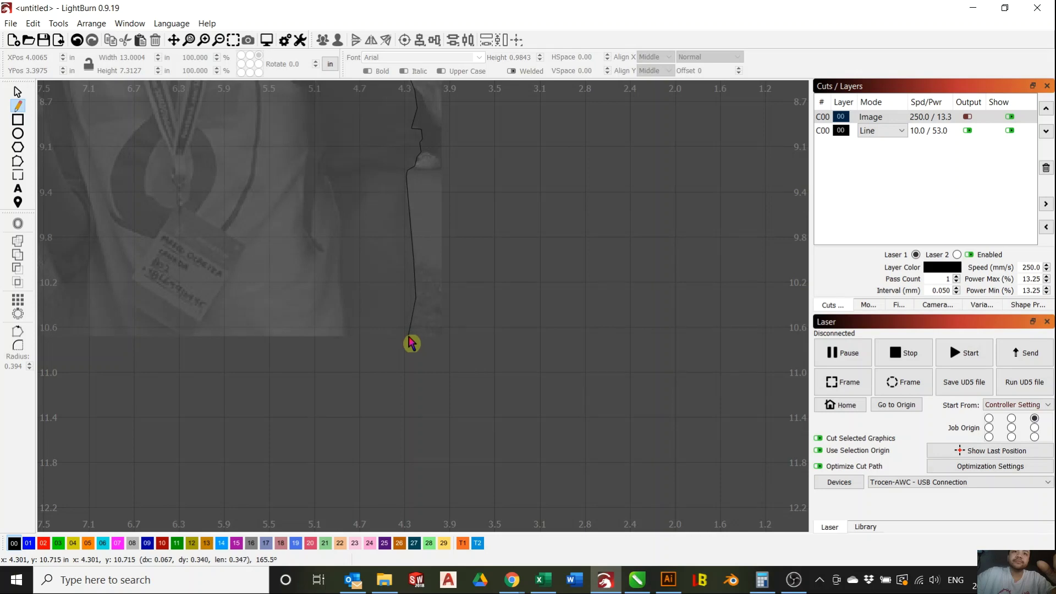
- Look over the traced outline of both people, from the man's forearm back to its starting point at the woman's side
scroll(290, 305, "down", 6)
left_click_drag(343, 306, 545, 292)
scroll(394, 292, "up", 4)
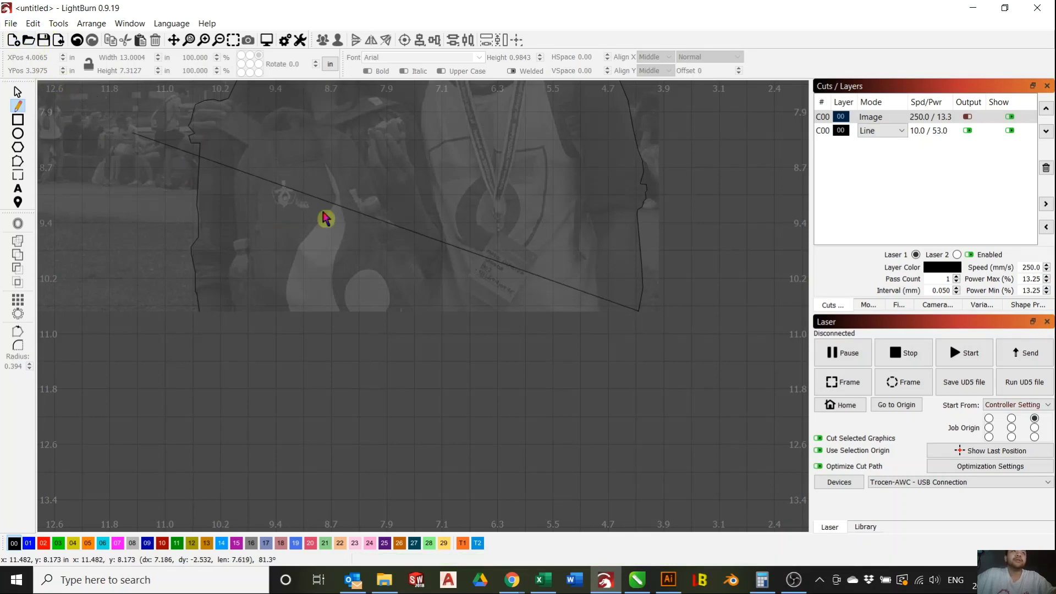
scroll(264, 405, "down", 2)
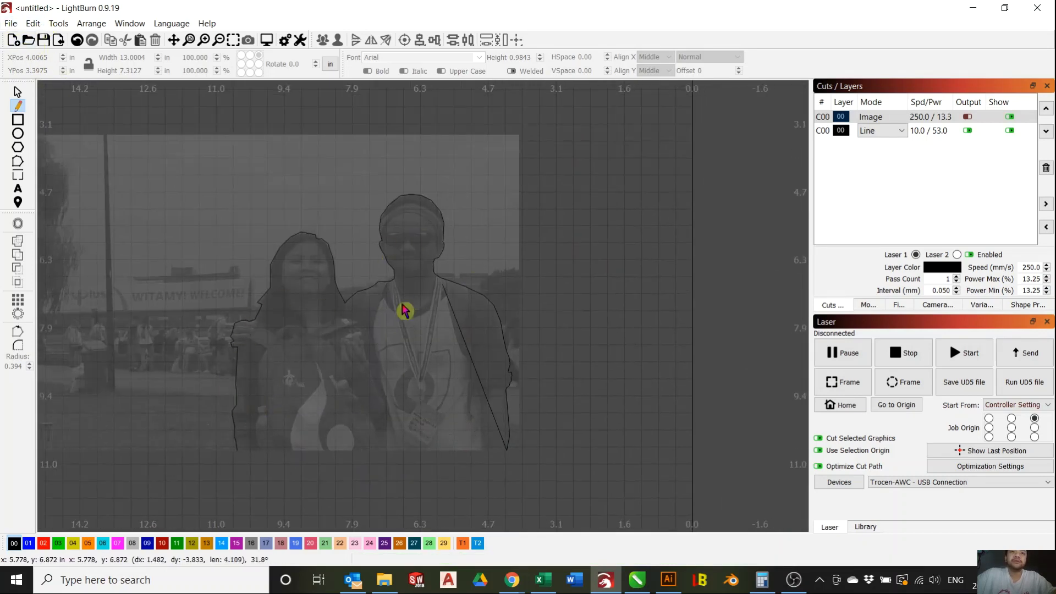
scroll(416, 314, "down", 2)
left_click_drag(416, 311, 505, 228)
scroll(505, 228, "up", 4)
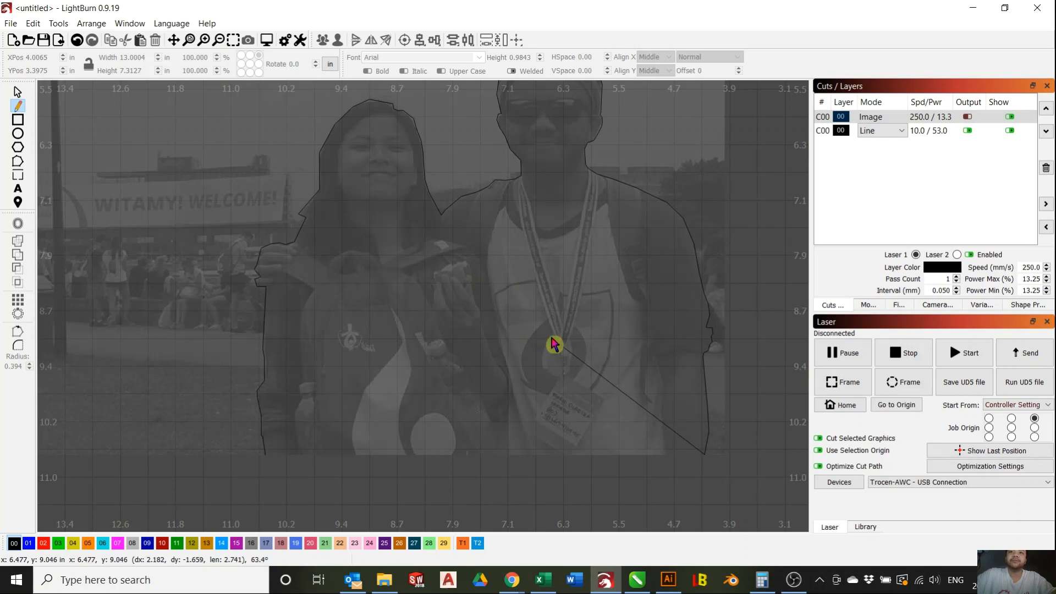
scroll(498, 287, "down", 1)
left_click_drag(496, 283, 441, 299)
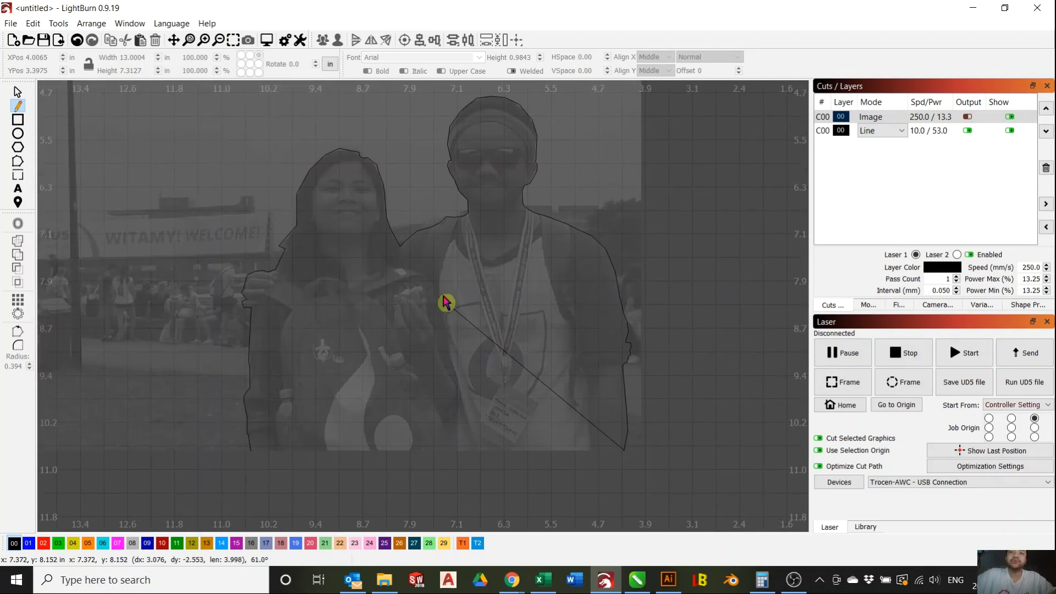
scroll(508, 285, "up", 1)
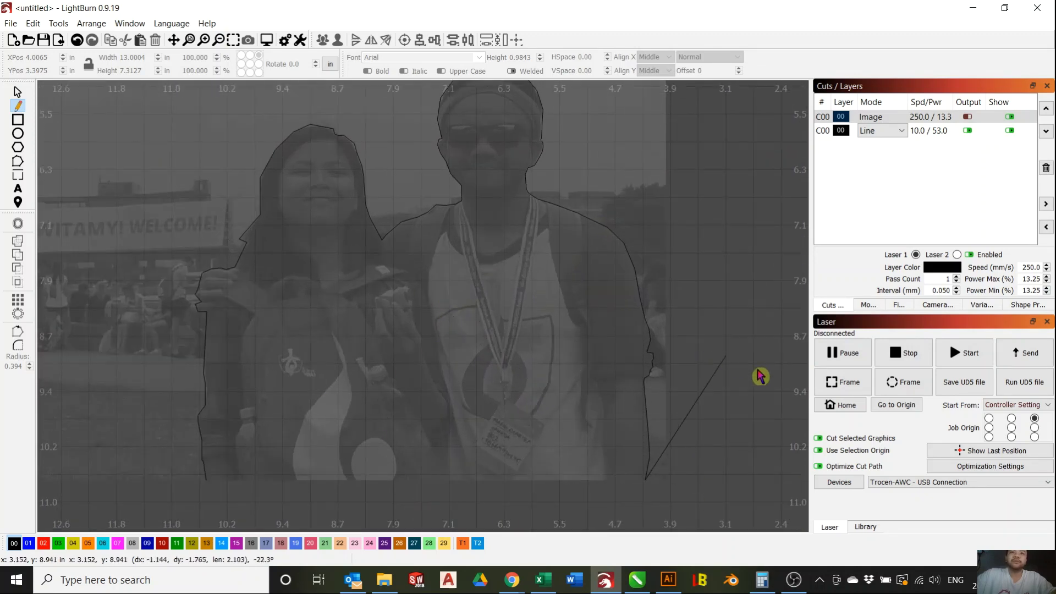
scroll(246, 353, "down", 1)
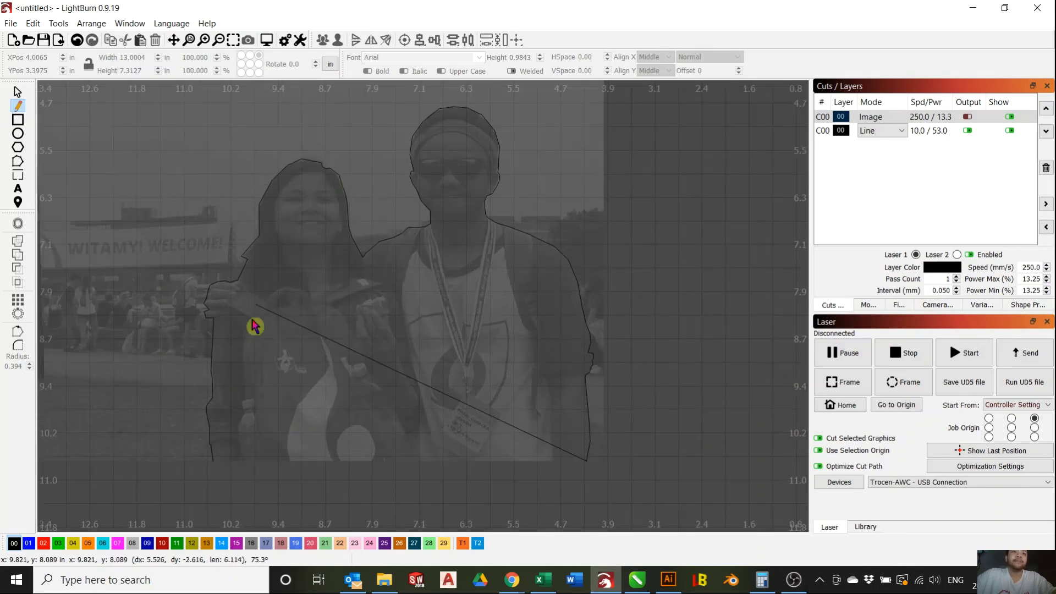
scroll(254, 326, "down", 1)
left_click_drag(255, 326, 429, 203)
scroll(427, 205, "down", 1)
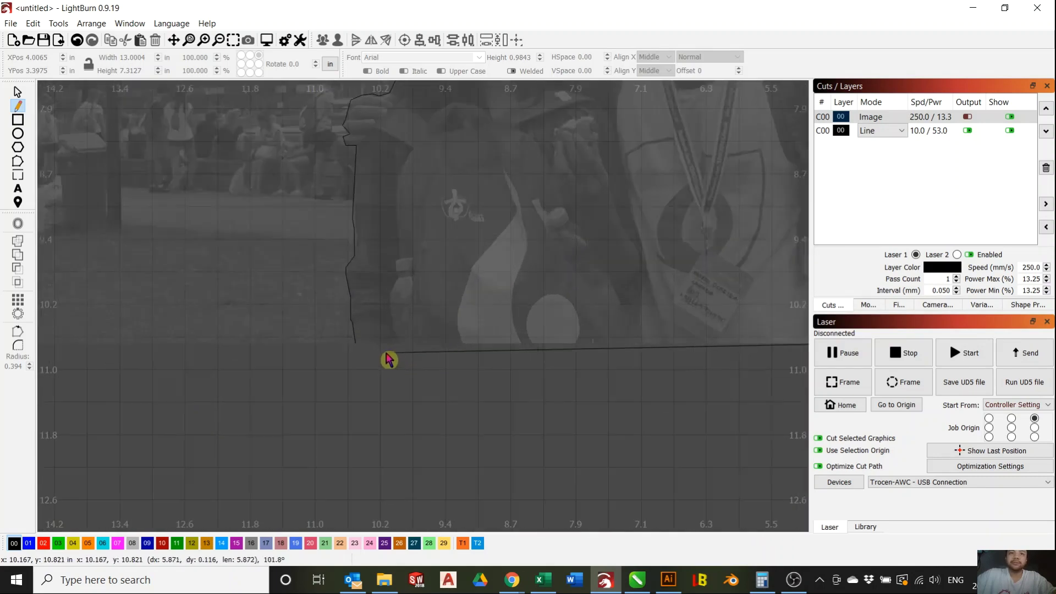
scroll(418, 330, "up", 4)
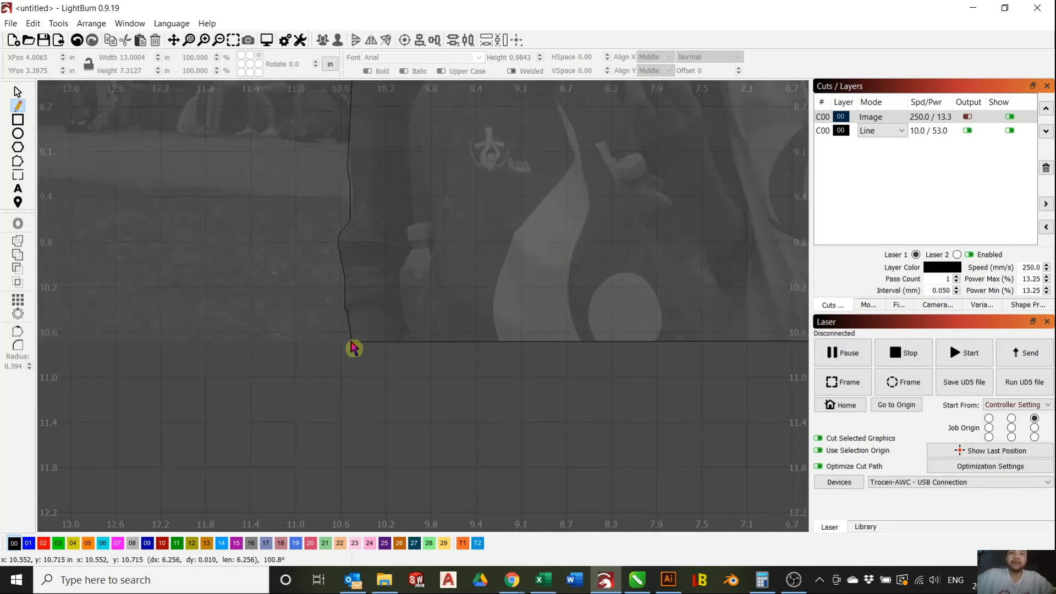
- Check the Snap to Objects and Snap to Grid options in the program settings
left_click(31, 26)
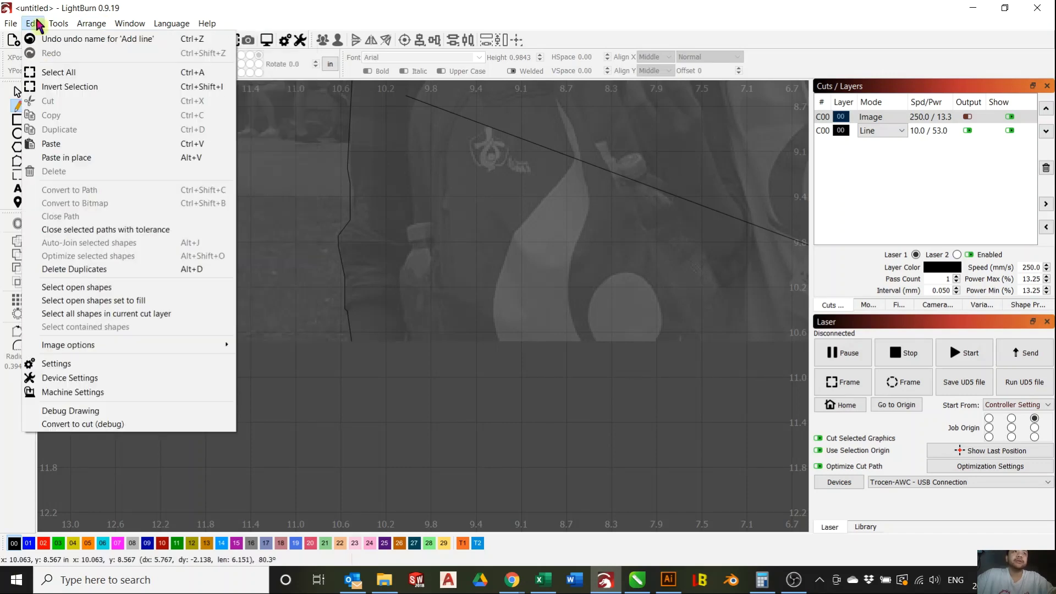
left_click(77, 363)
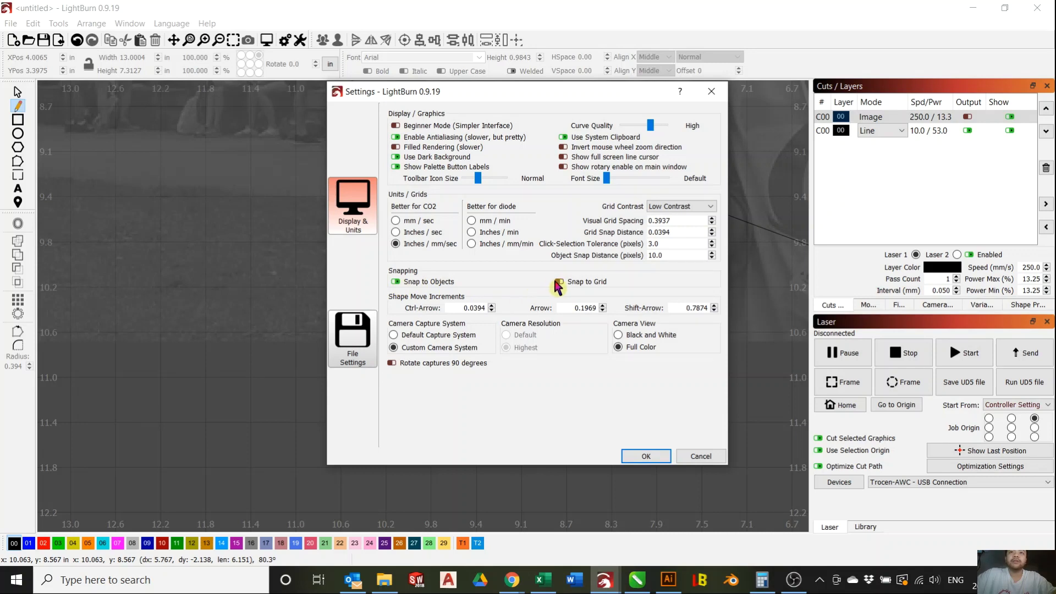
left_click(650, 456)
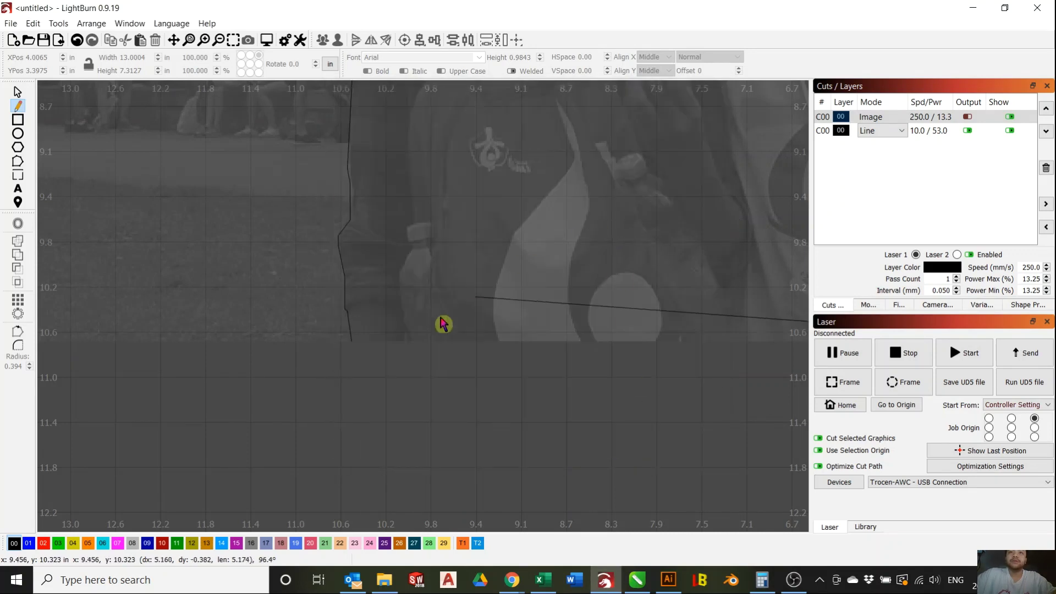
- Close the outline along the photo's lower edge at its starting point and finish line drawing
left_click(352, 342)
scroll(356, 329, "up", 5)
scroll(363, 338, "down", 8)
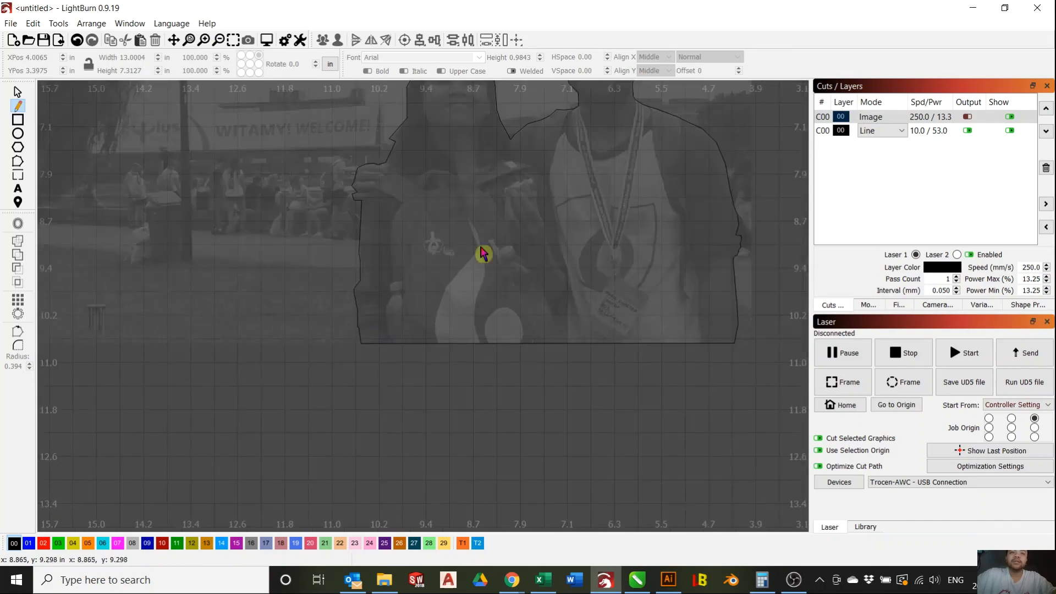
scroll(483, 251, "down", 5)
scroll(477, 247, "up", 2)
mouse_move(476, 247)
left_mouse_down()
mouse_move(460, 299)
mouse_move(407, 377)
left_mouse_up()
scroll(451, 270, "up", 5)
scroll(444, 248, "down", 4)
key("Escape")
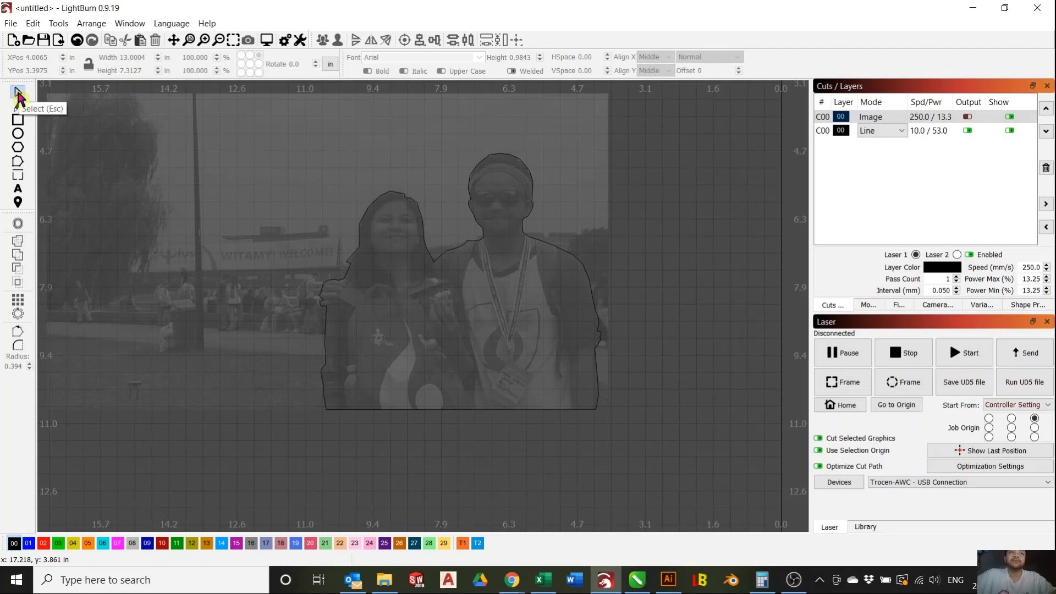
- Select the closed outline around the two people and assign it to the T1 tool layer
scroll(434, 290, "up", 4)
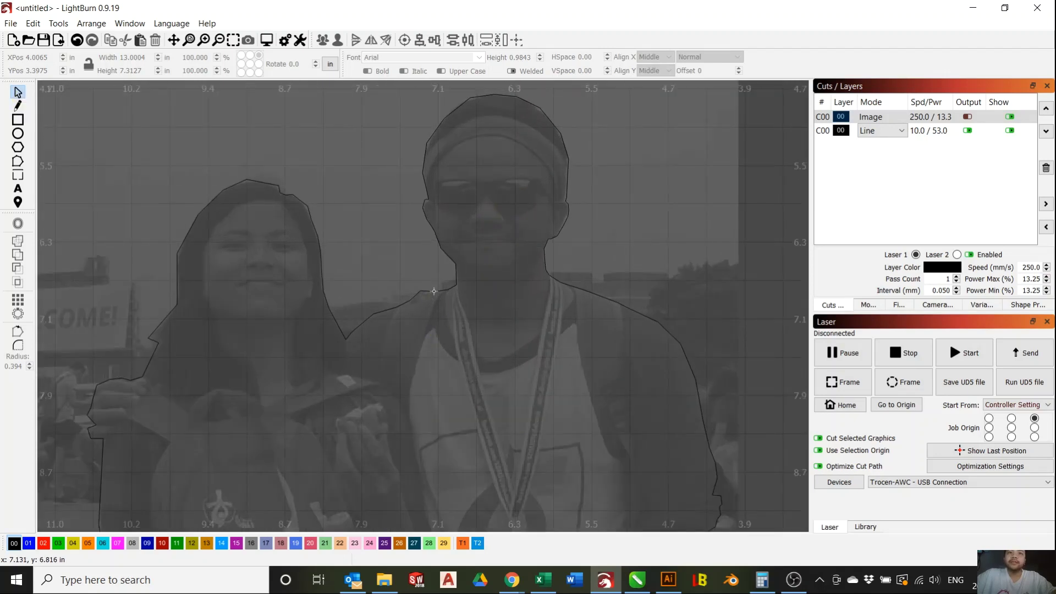
left_click(434, 291)
scroll(507, 285, "down", 4)
scroll(546, 261, "up", 1)
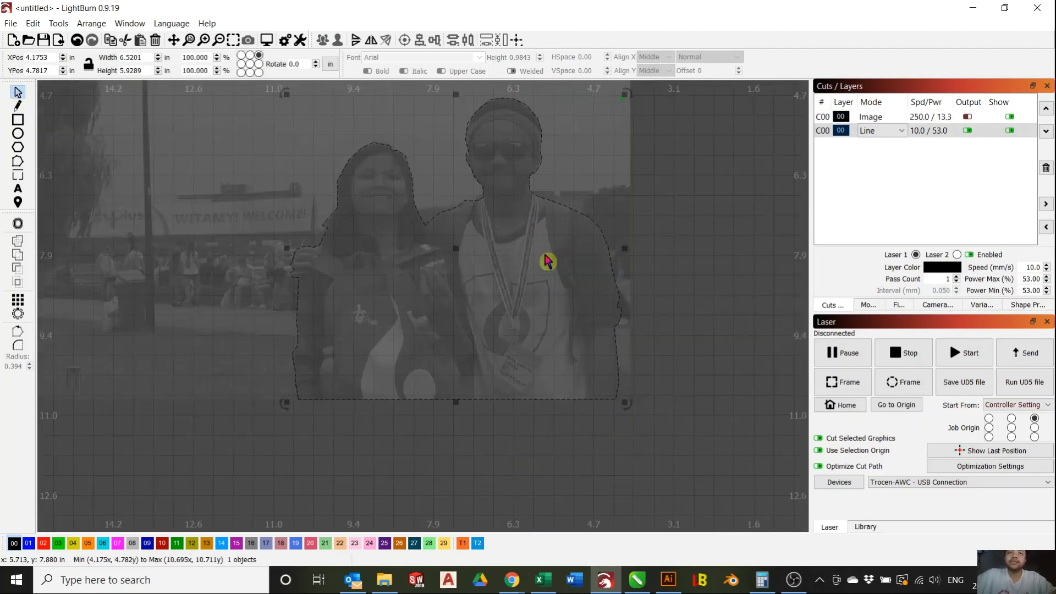
scroll(547, 262, "up", 2)
scroll(526, 404, "down", 2)
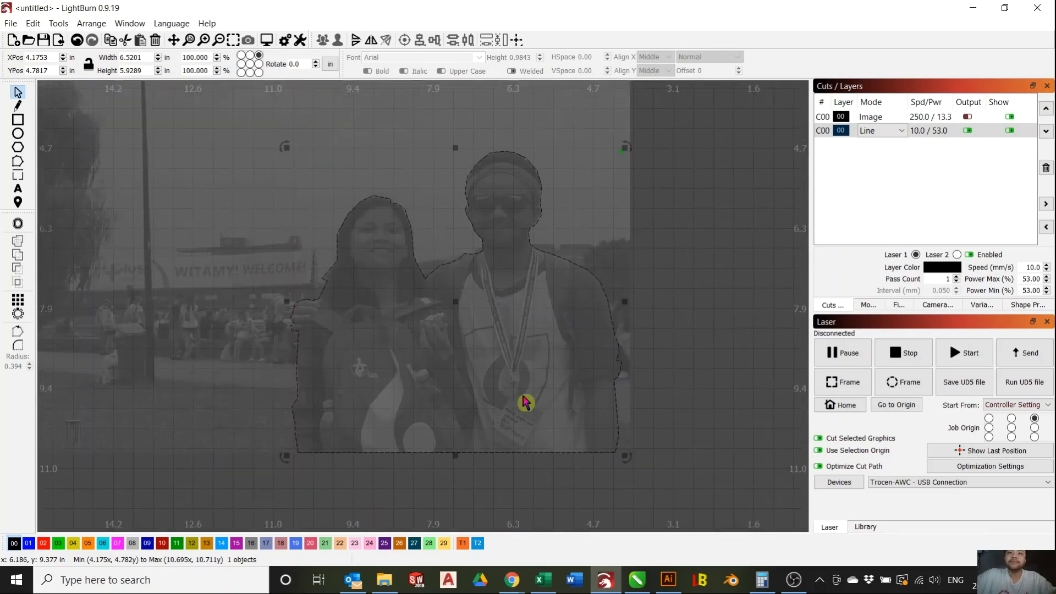
left_click(462, 543)
- Inspect the orange tool-layer outline against the contours of both people in the photo
scroll(651, 303, "down", 3)
scroll(638, 303, "up", 5)
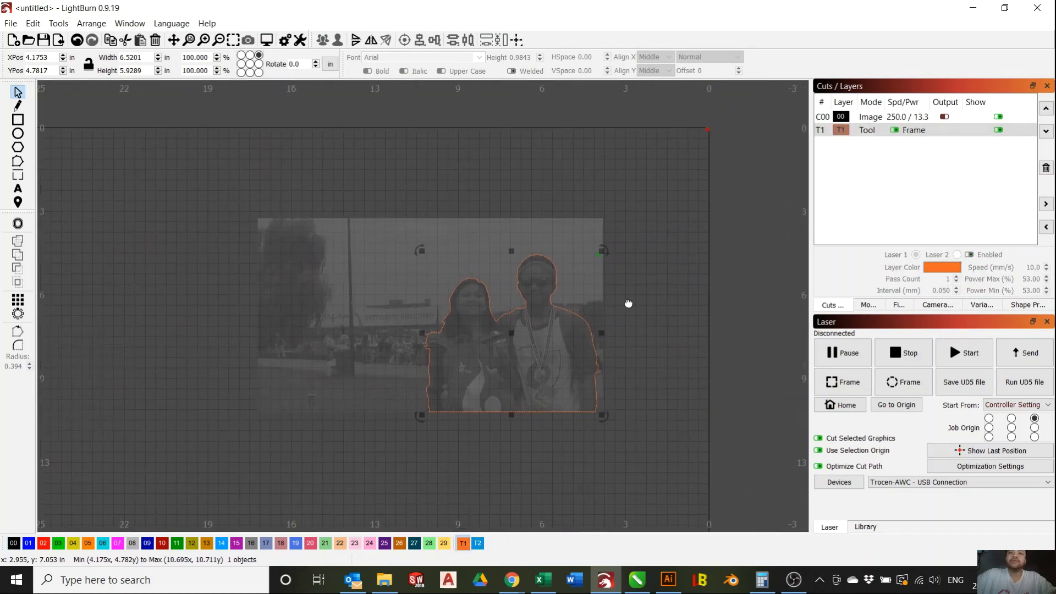
scroll(539, 304, "down", 2)
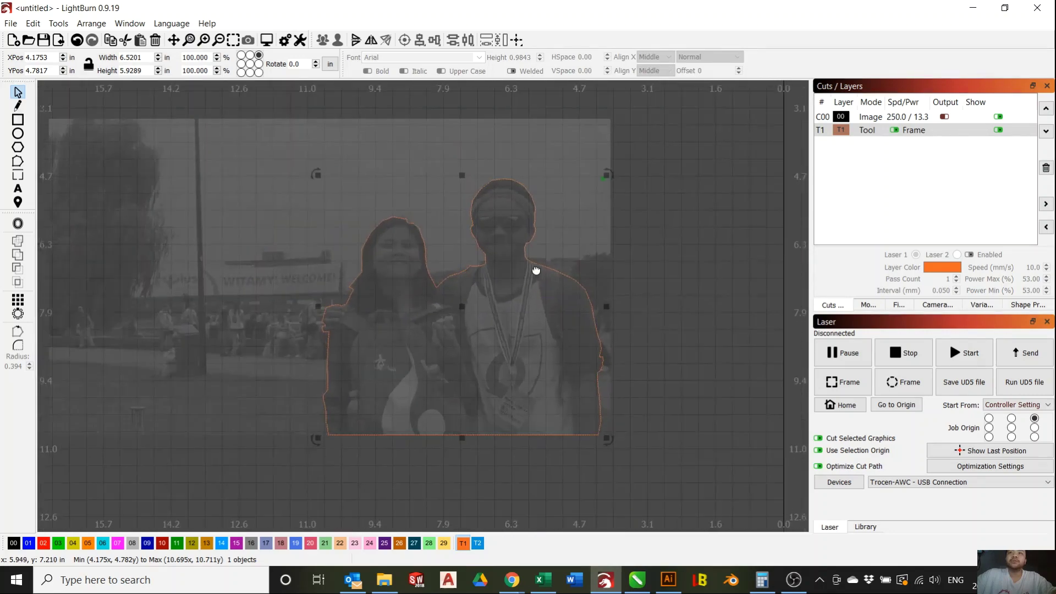
scroll(480, 257, "up", 2)
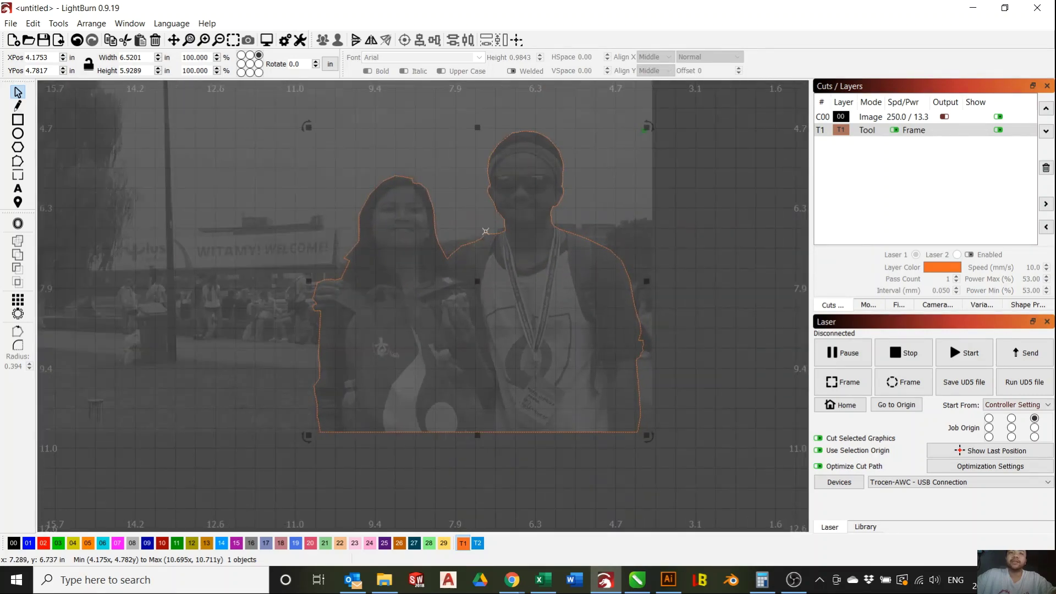
scroll(485, 231, "down", 3)
scroll(535, 254, "up", 2)
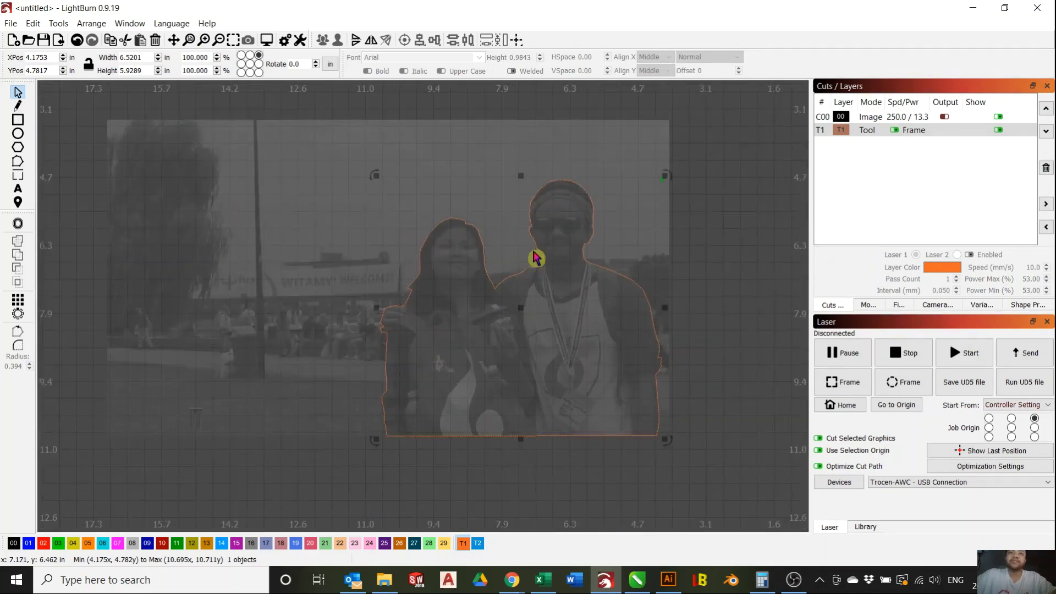
scroll(534, 256, "up", 2)
scroll(537, 260, "down", 2)
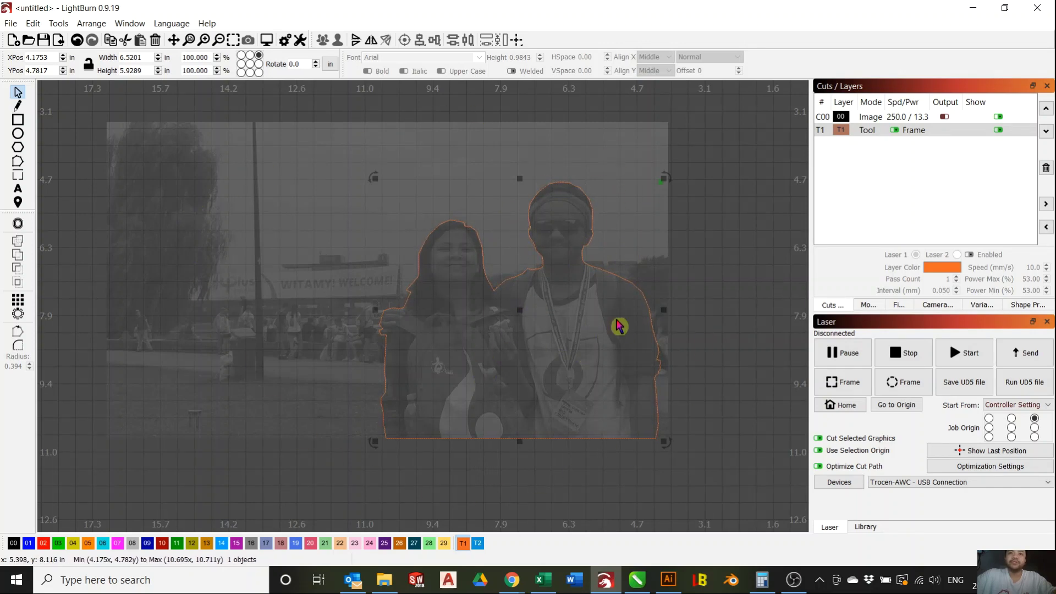
- Select the photo together with the closed outline and apply the outline as a mask to the image
left_click(773, 236)
left_click(627, 172)
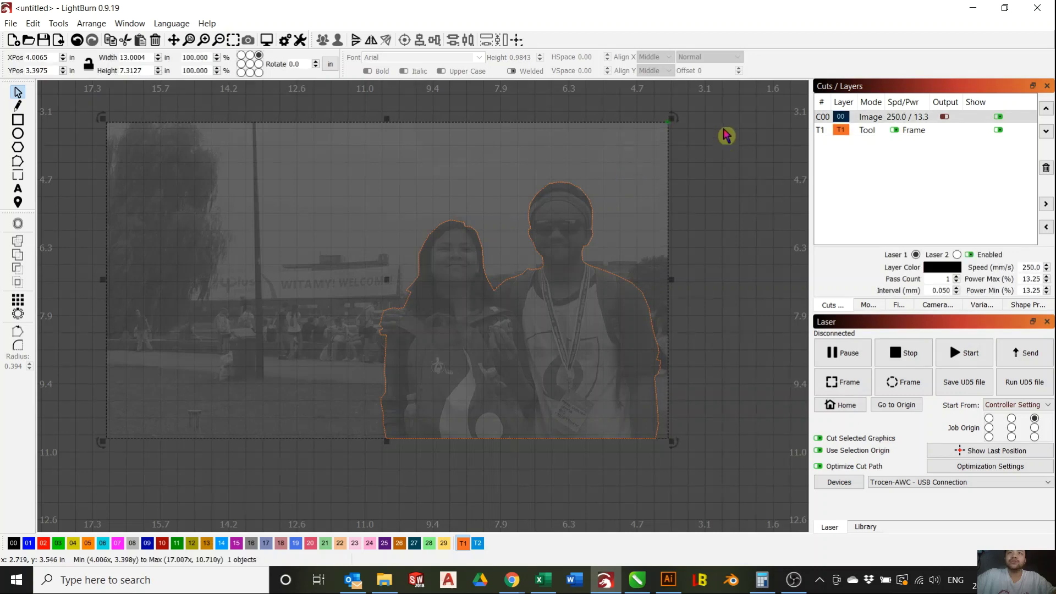
scroll(585, 247, "up", 3)
scroll(573, 303, "up", 2)
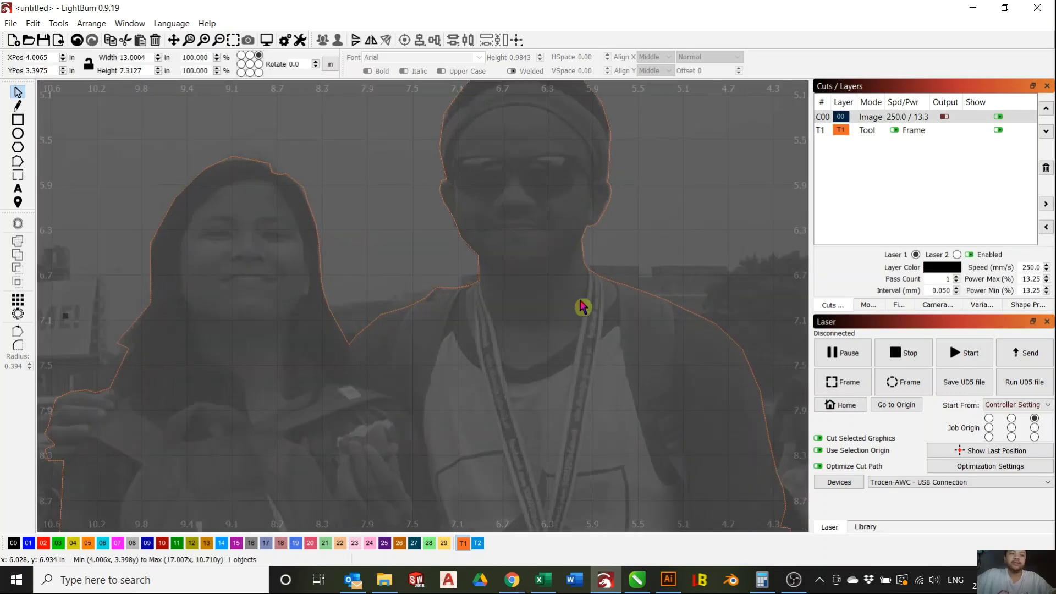
scroll(594, 275, "up", 2)
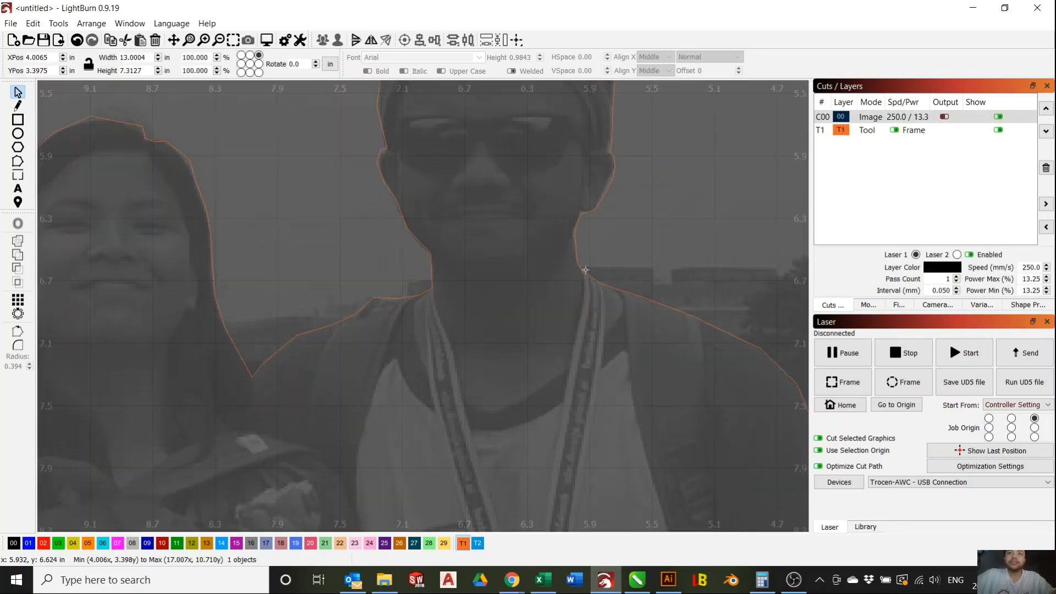
scroll(583, 271, "up", 5)
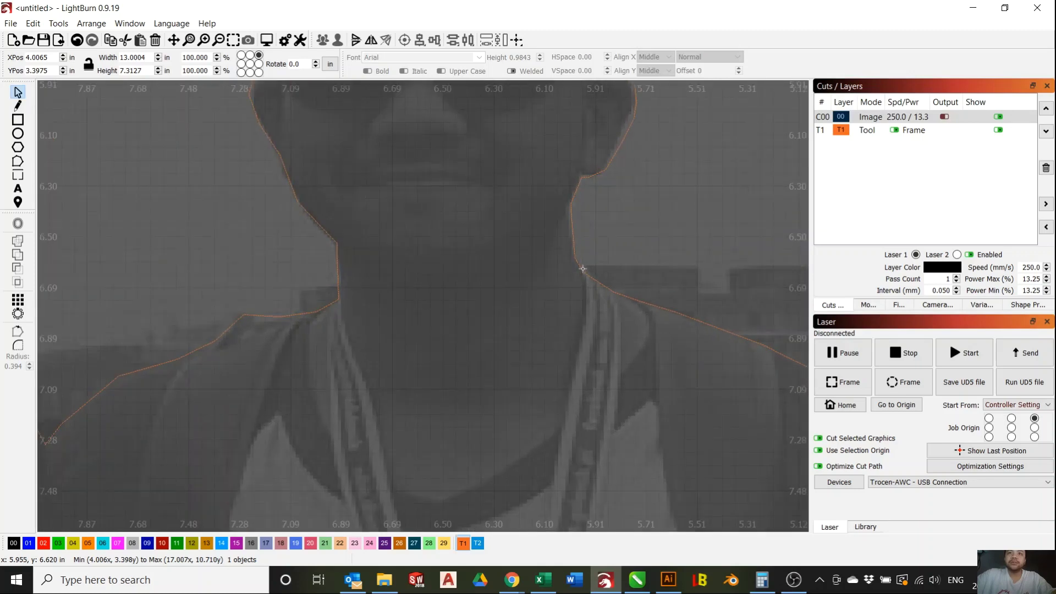
left_click(580, 268, "shift")
scroll(584, 262, "down", 12)
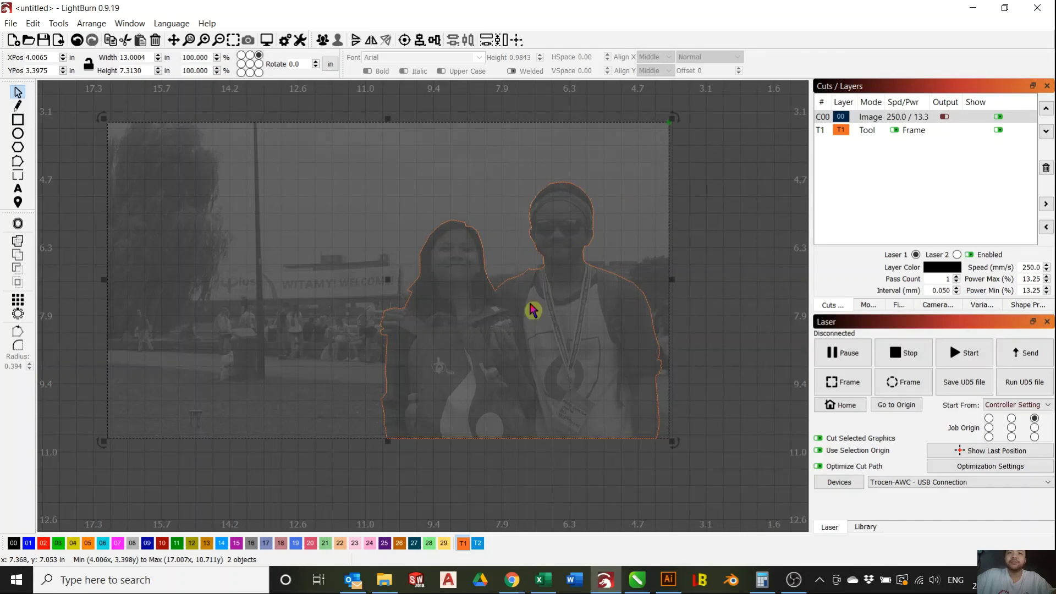
right_click(561, 309)
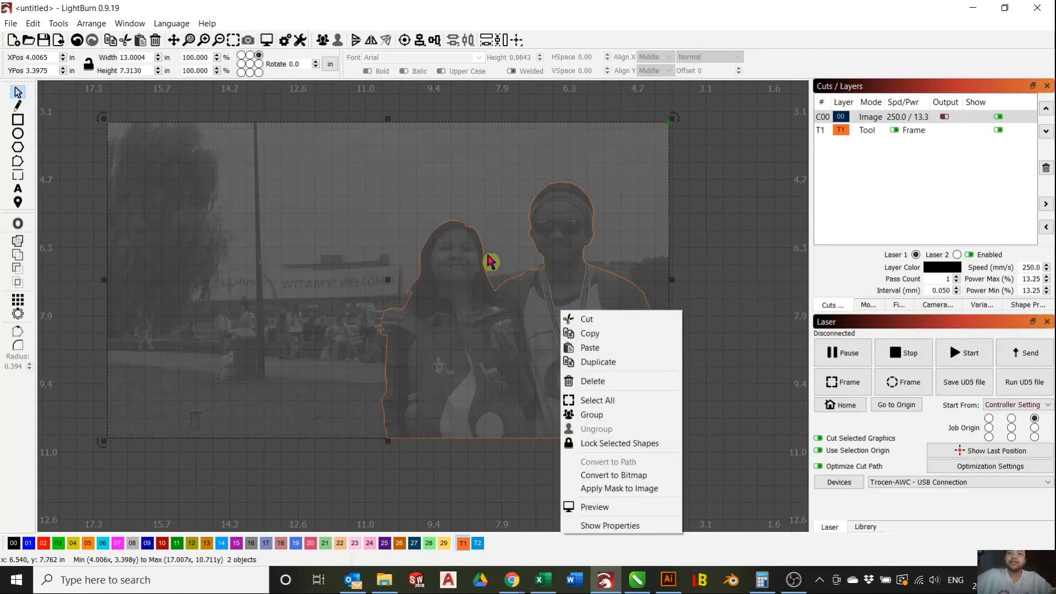
left_click(619, 489)
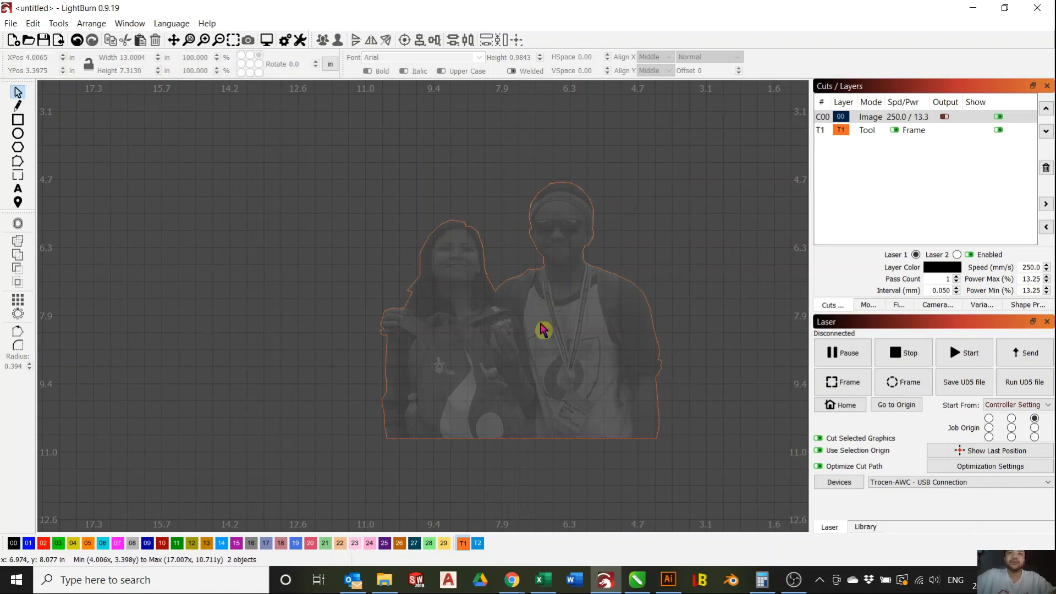
- Clear the selection of the masked photo and turn on output for the C00 image layer
left_click_drag(543, 330, 492, 348)
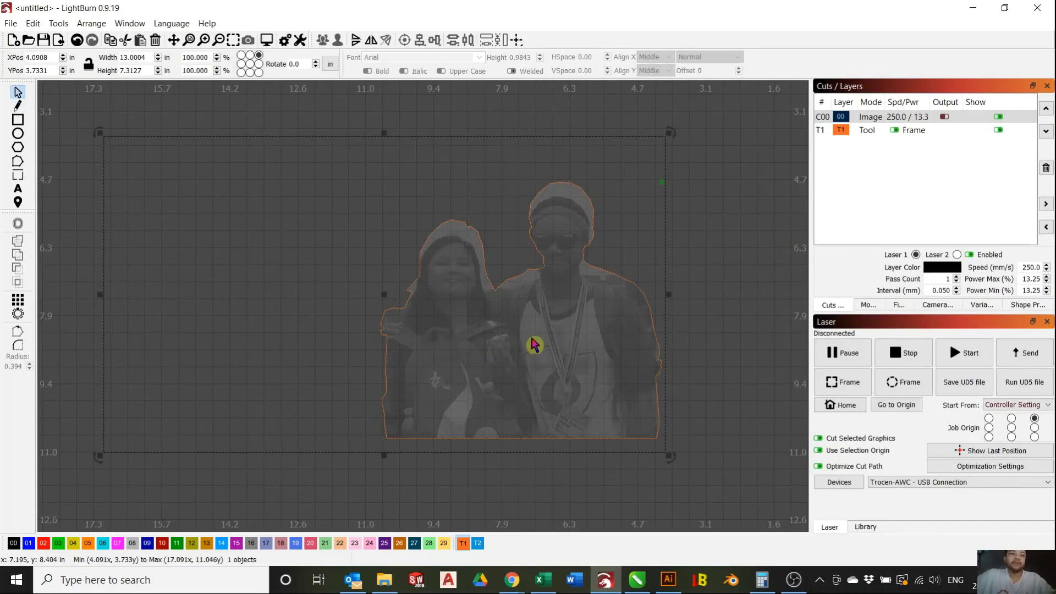
left_click(675, 267)
scroll(584, 254, "down", 1)
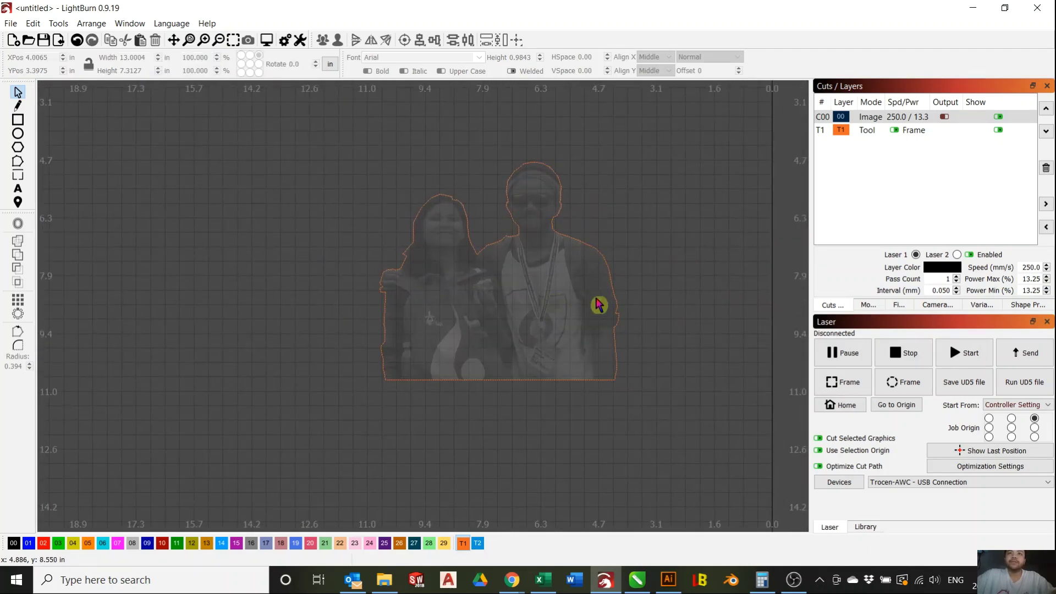
scroll(579, 269, "up", 2)
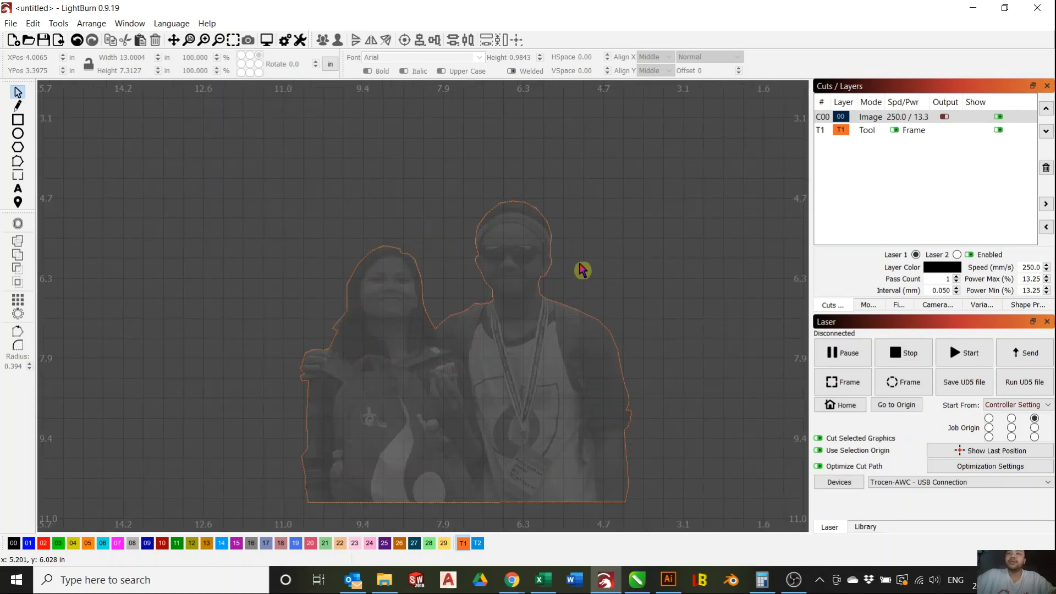
scroll(599, 226, "down", 1)
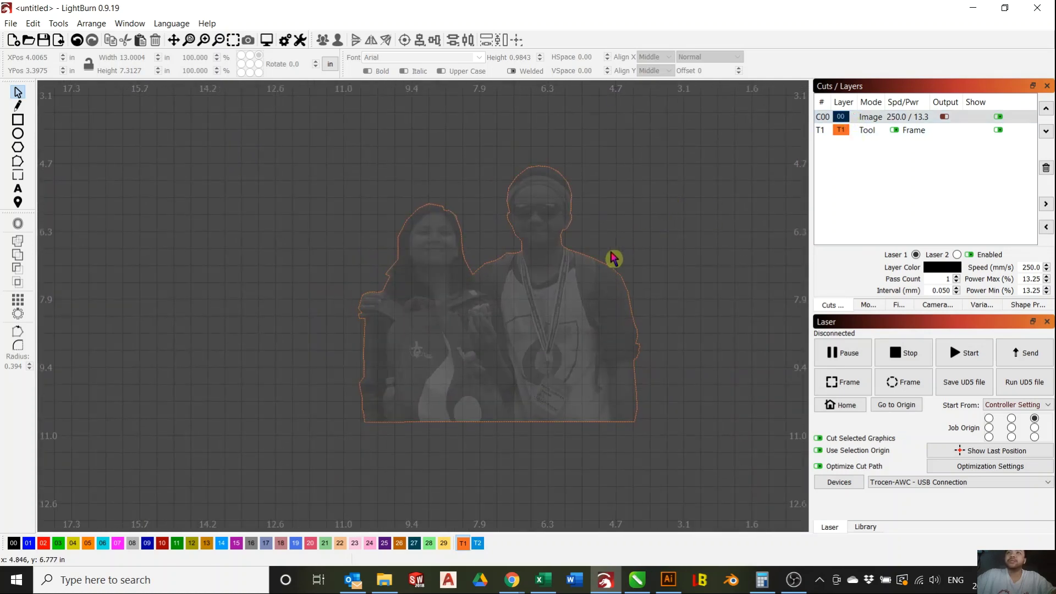
scroll(611, 231, "down", 1)
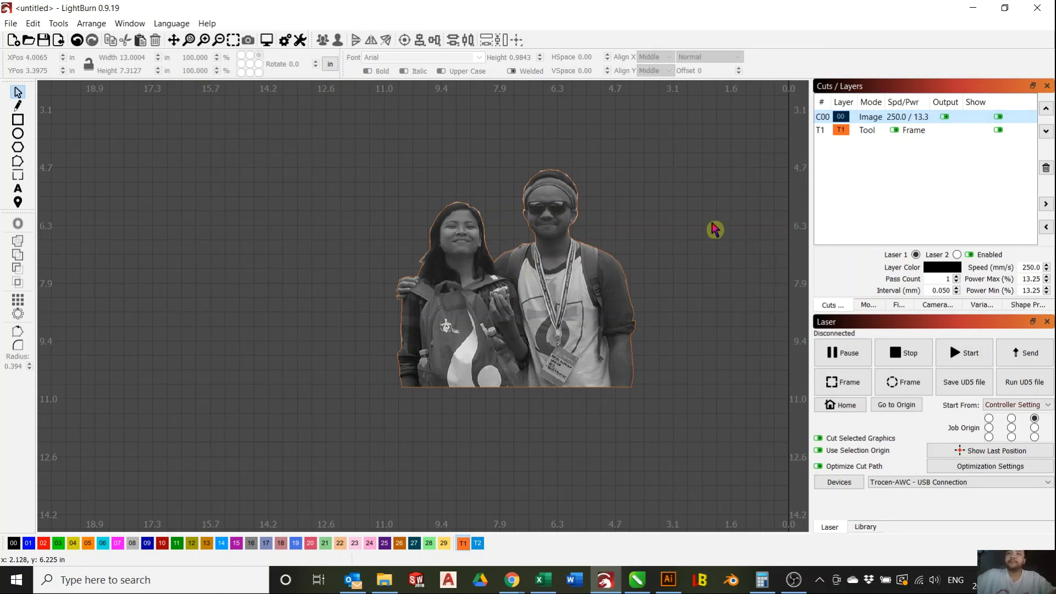
- Select the T1 tool layer and examine the masked edges around the two people's heads and shoulders
left_click(863, 132)
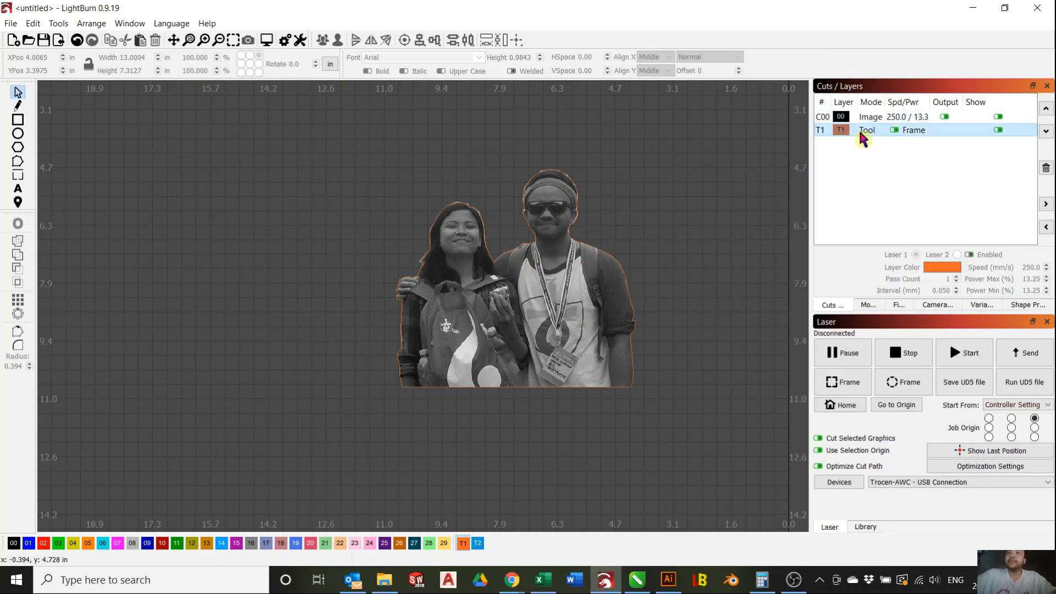
scroll(555, 257, "up", 4)
scroll(555, 257, "up", 2)
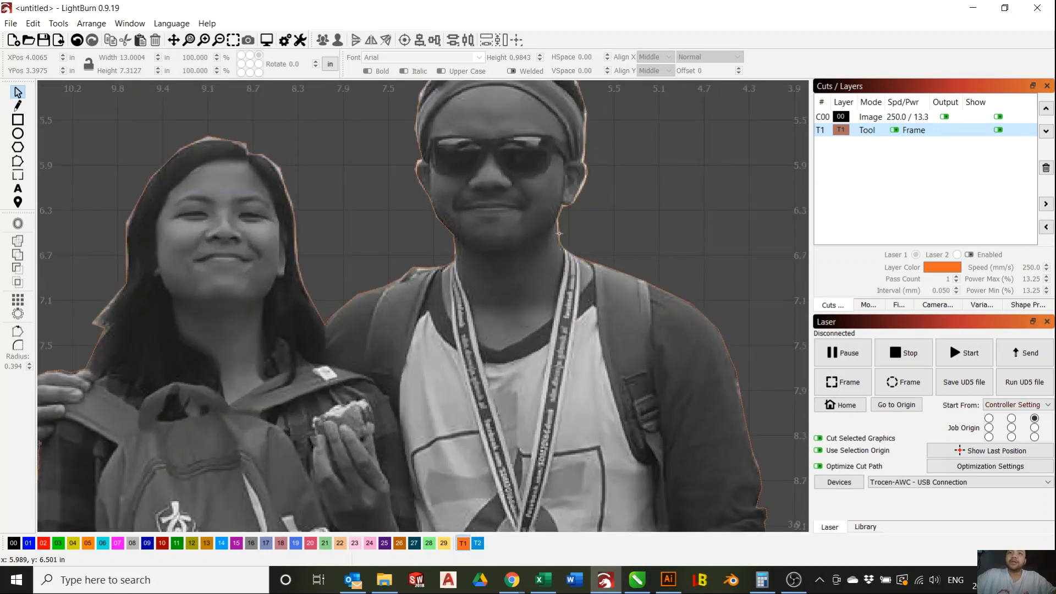
- Select the mask outline around the two people and assign it to the blue 01 layer
left_click(559, 234)
scroll(559, 233, "down", 1)
scroll(596, 243, "down", 5)
scroll(565, 241, "up", 4)
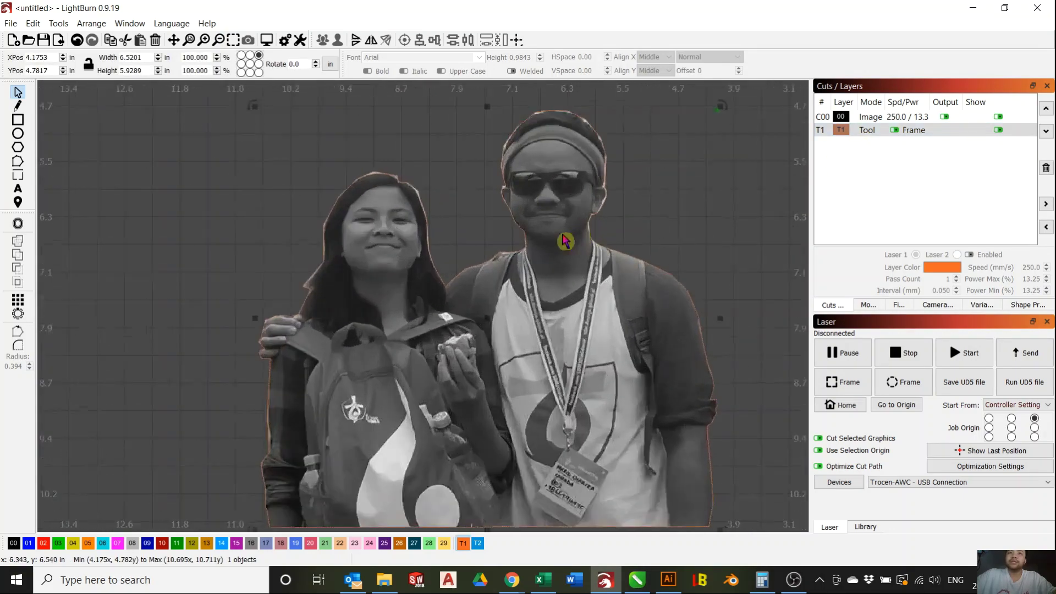
scroll(565, 241, "up", 1)
scroll(523, 242, "down", 4)
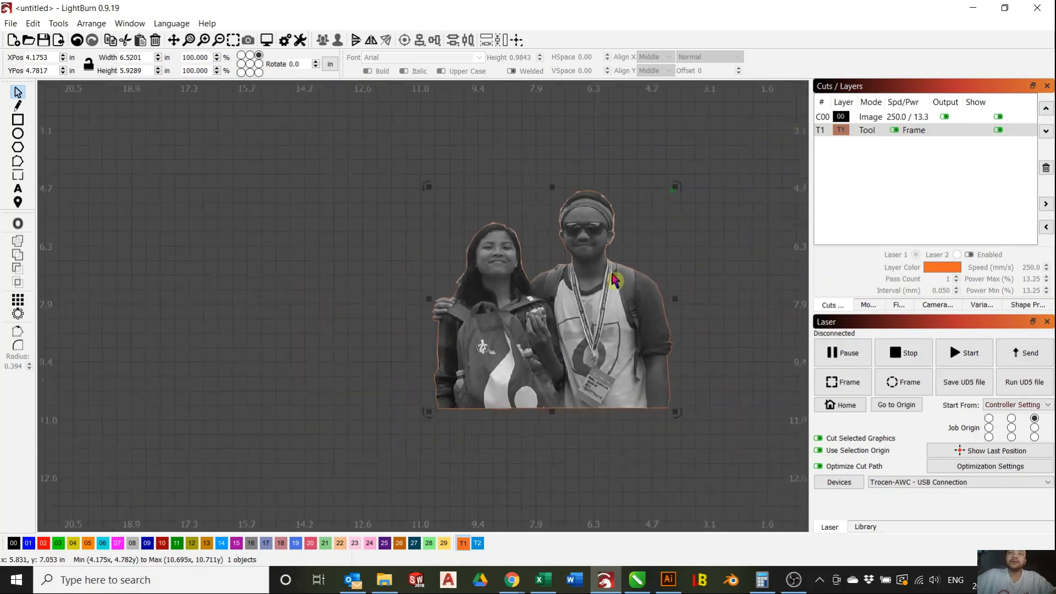
scroll(519, 258, "up", 2)
scroll(518, 258, "up", 1)
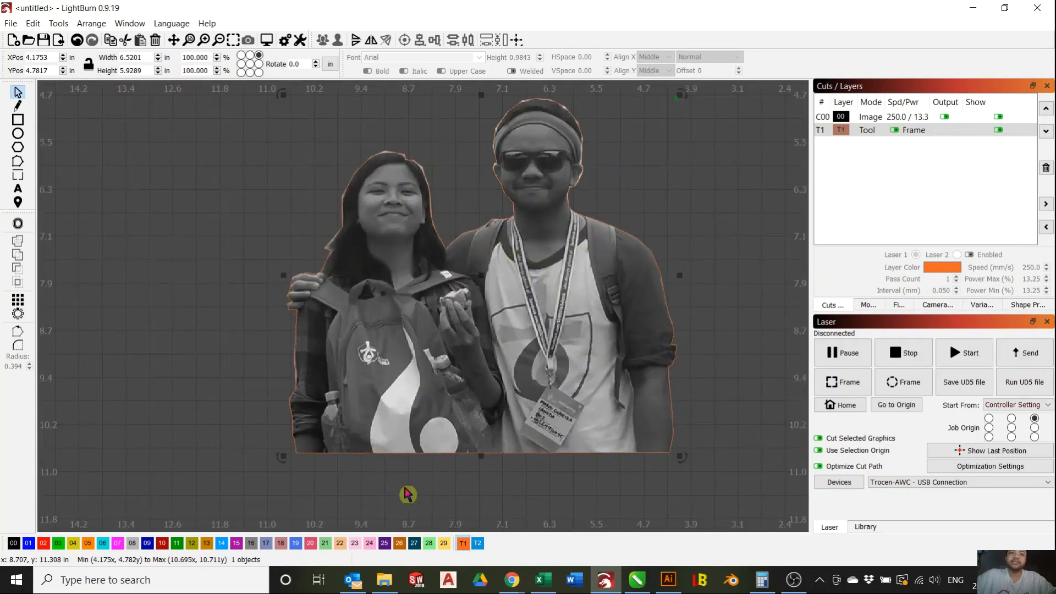
left_click(28, 544)
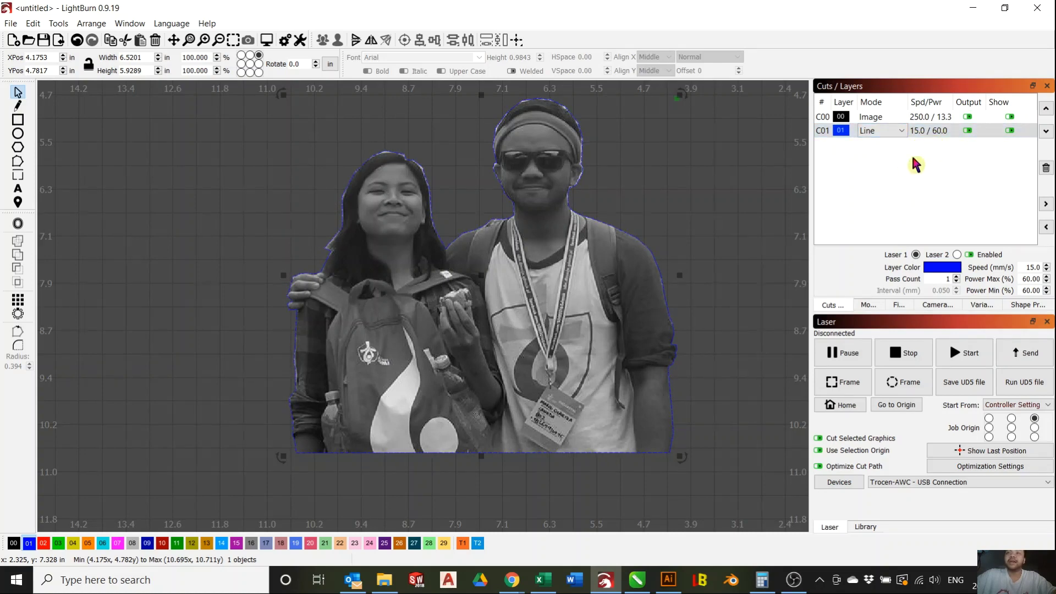
- Move the outline back to the T1 tool layer and clear the selection
scroll(699, 242, "down", 2)
left_click_drag(700, 243, 692, 273)
scroll(692, 273, "up", 2)
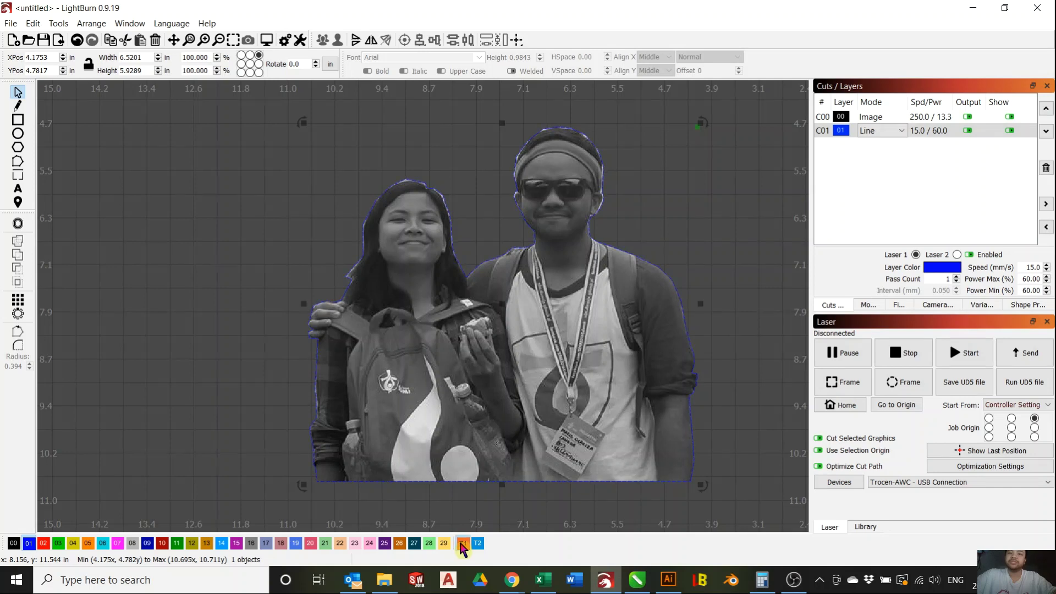
left_click(462, 545)
scroll(688, 300, "down", 2)
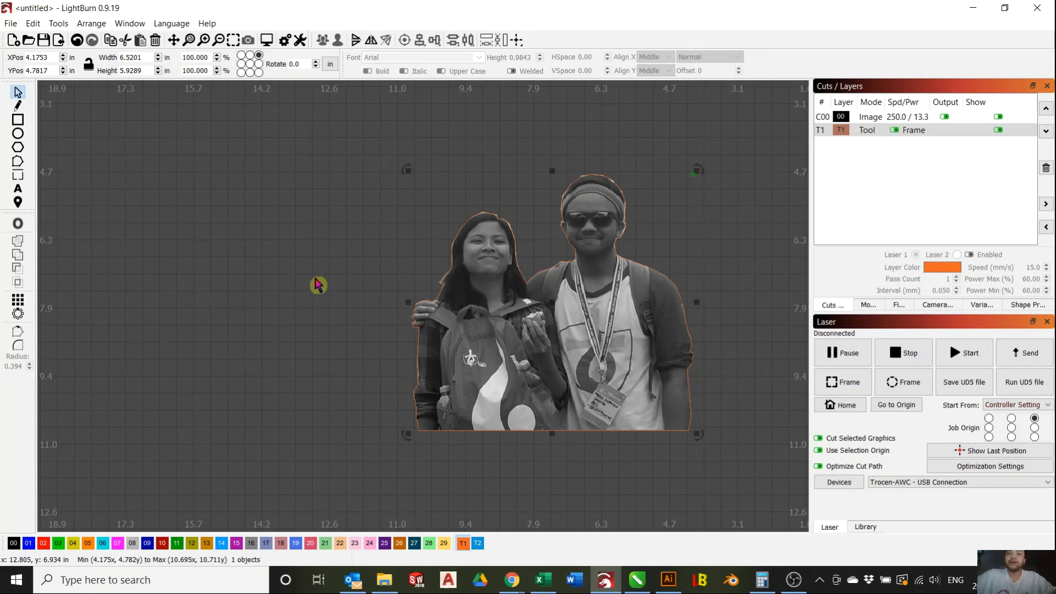
left_click(632, 476)
- Examine the masked photo of the two people and its outline against the empty workspace
scroll(627, 387, "down", 2)
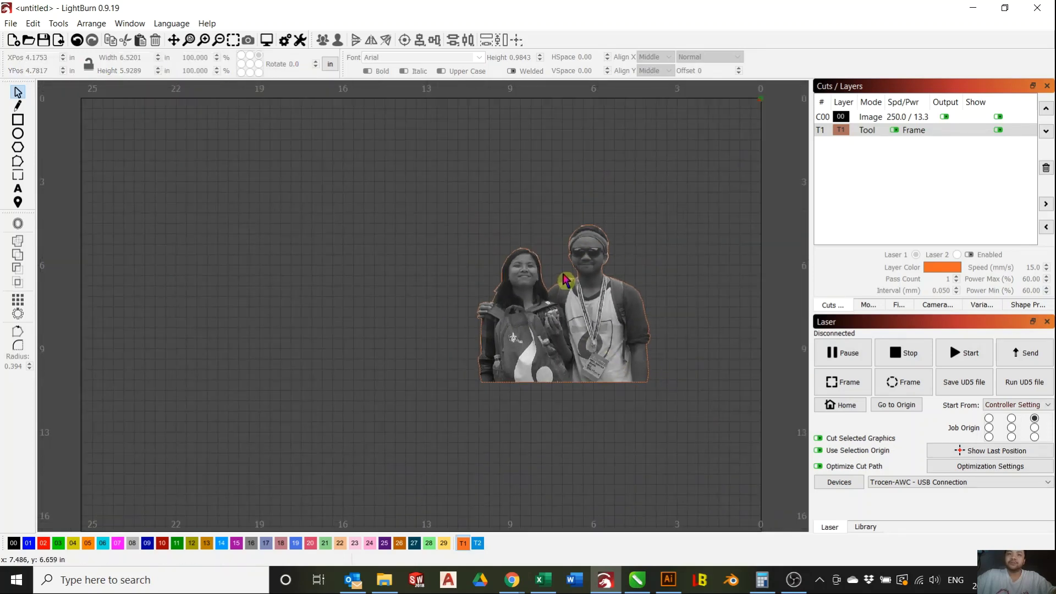
scroll(566, 281, "up", 3)
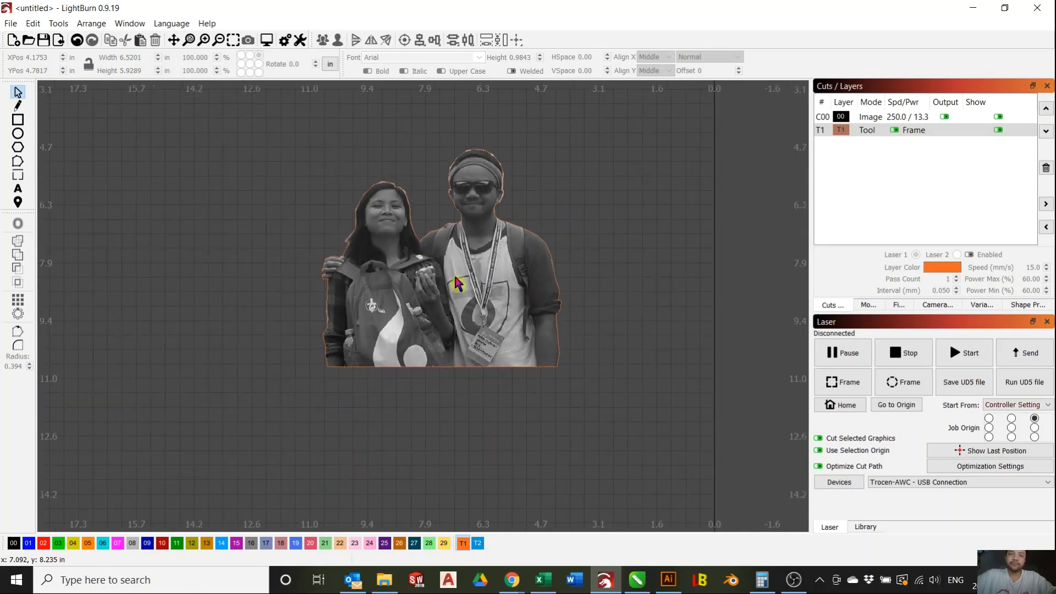
scroll(467, 284, "up", 2)
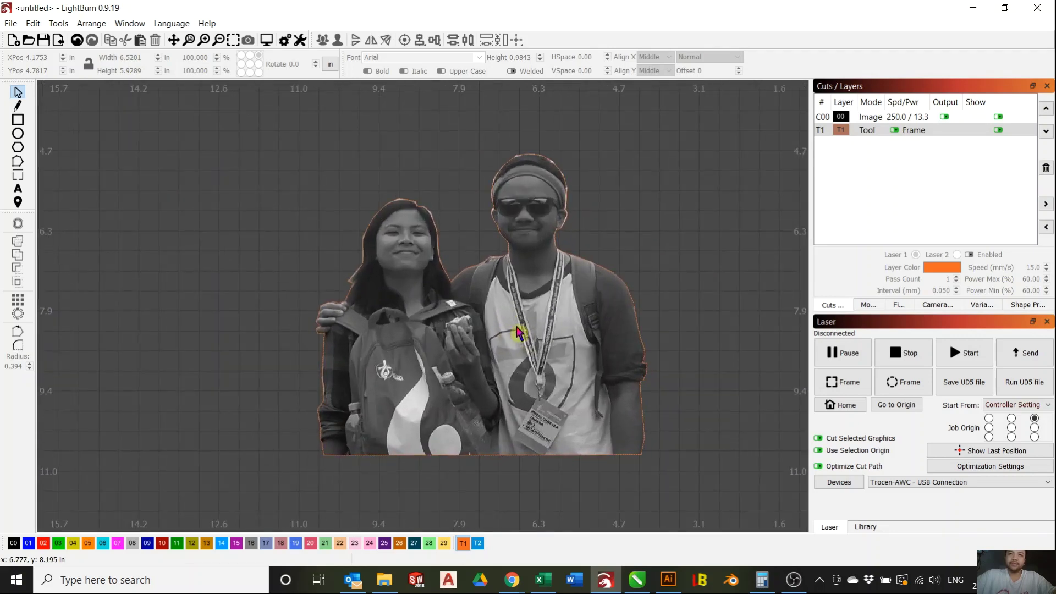
scroll(519, 332, "down", 1)
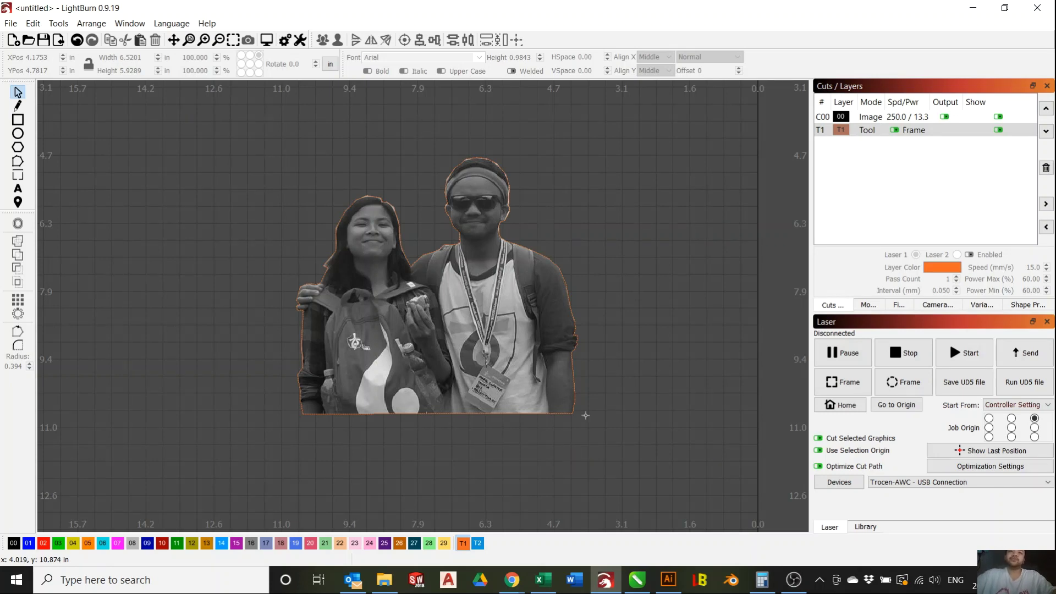
scroll(507, 455, "down", 3)
scroll(511, 454, "down", 1)
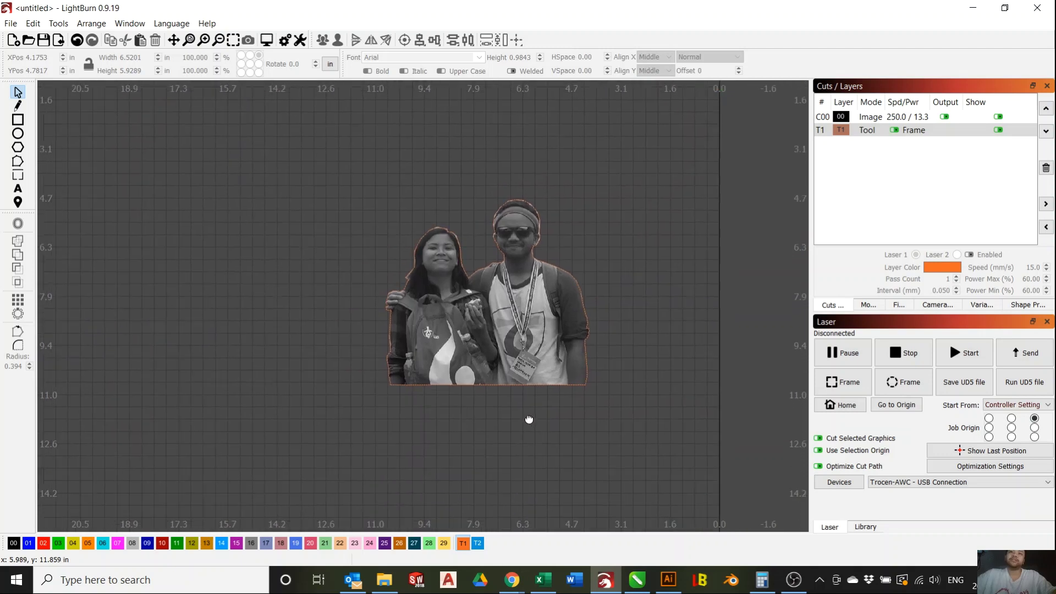
scroll(525, 420, "up", 3)
scroll(467, 420, "down", 2)
left_click_drag(464, 420, 470, 357)
scroll(471, 324, "up", 1)
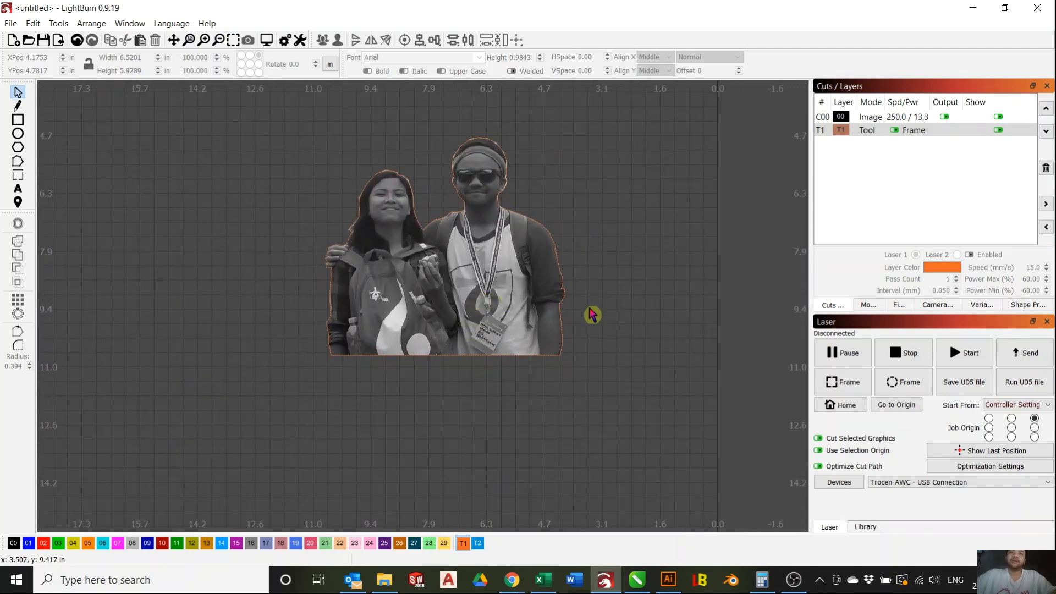
scroll(592, 314, "up", 2)
scroll(605, 330, "down", 1)
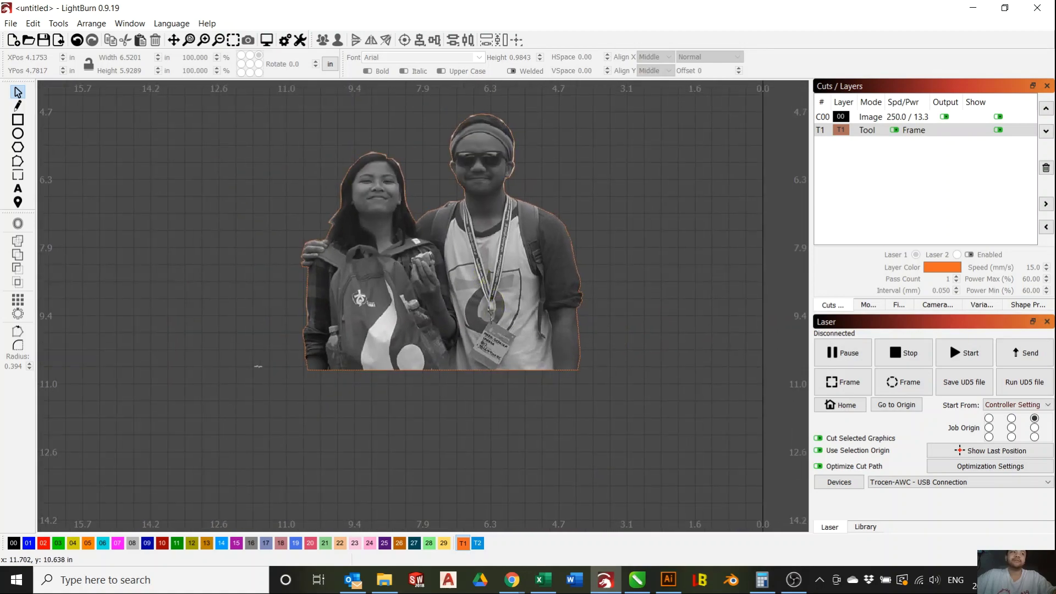